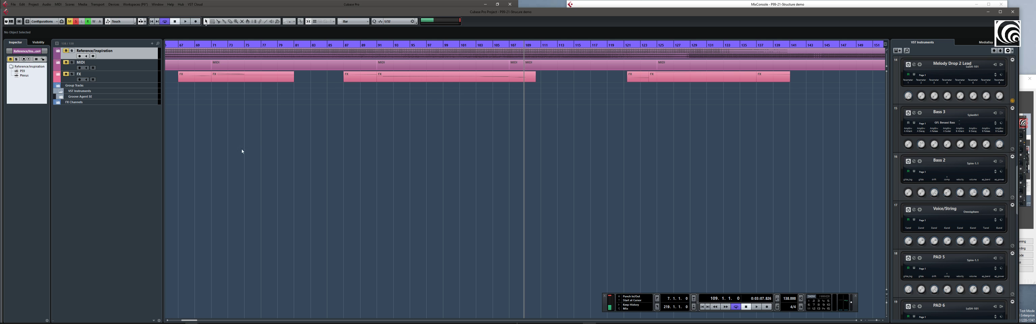
Review the contents of the top-level Reference/Inspiration, MIDI, FX and FX Channels folder tracks by selecting them in turn.
{"action": "left_click", "coordinate": [127, 64]}
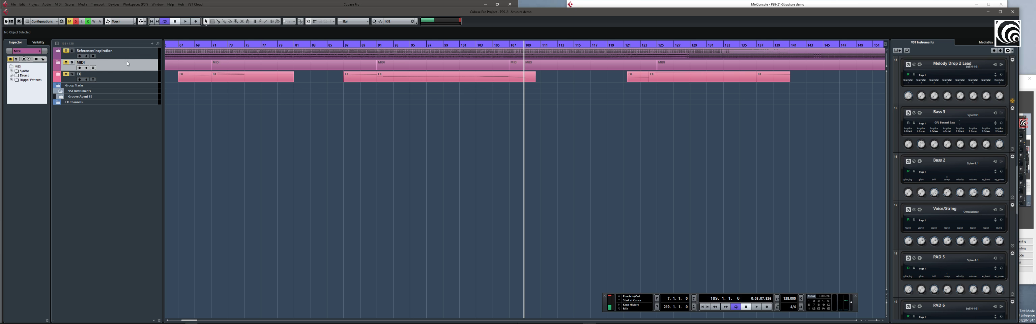
{"action": "left_click", "coordinate": [124, 78]}
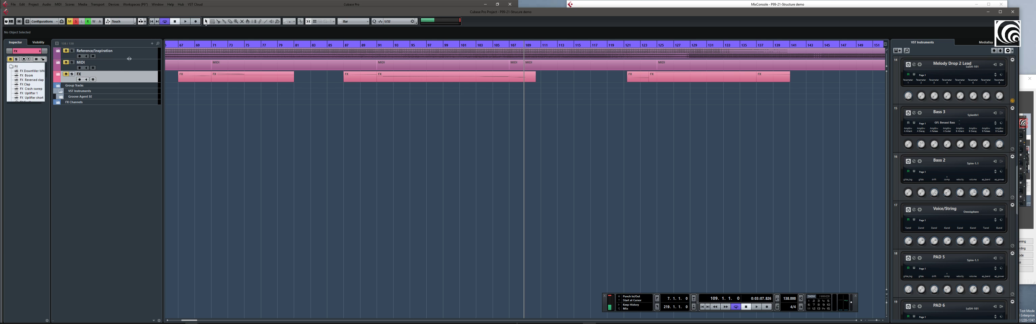
{"action": "left_click", "coordinate": [132, 69]}
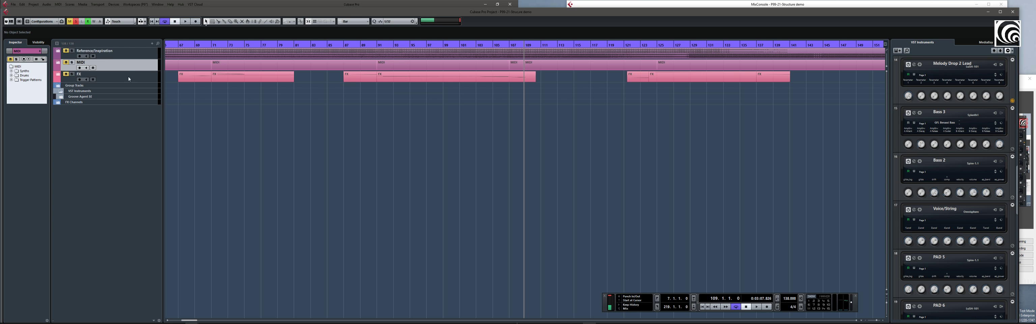
{"action": "left_click", "coordinate": [129, 54]}
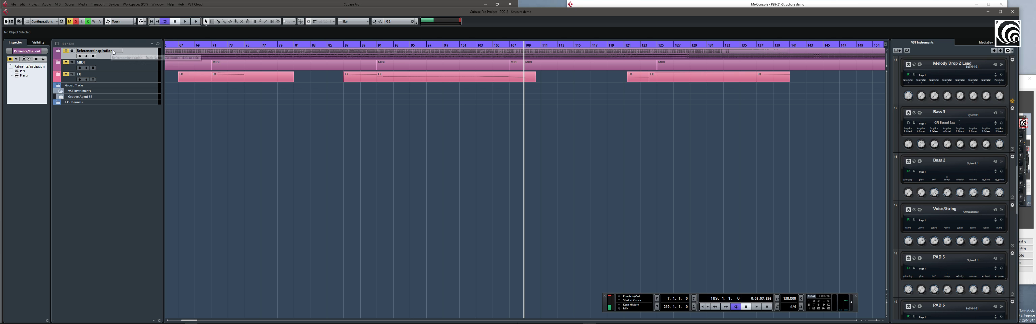
{"action": "left_click", "coordinate": [117, 74]}
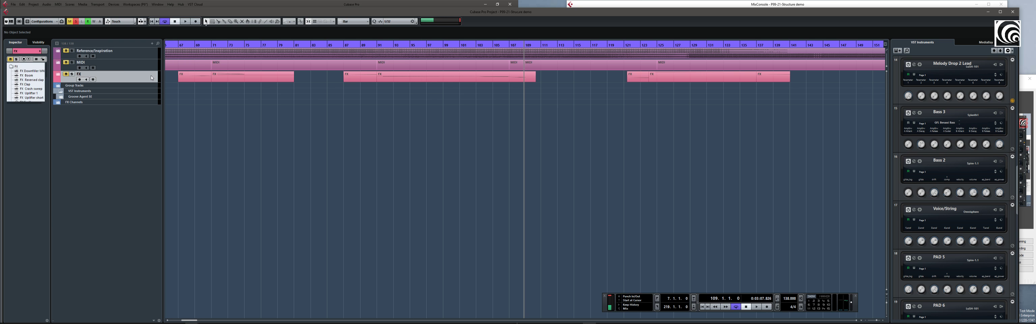
{"action": "left_click", "coordinate": [121, 101]}
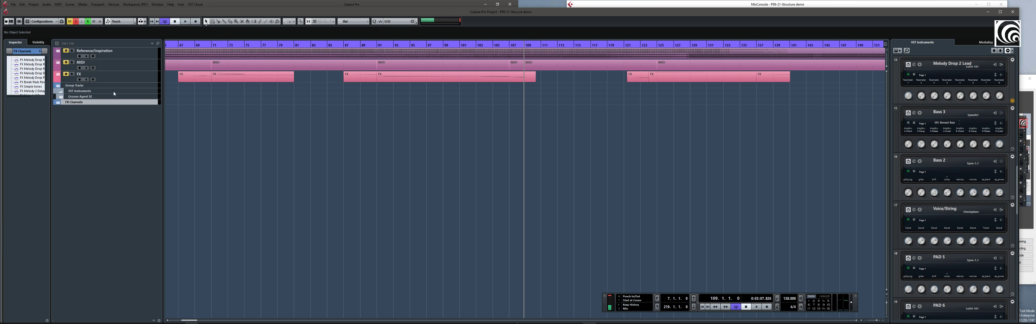
{"action": "left_click", "coordinate": [137, 53]}
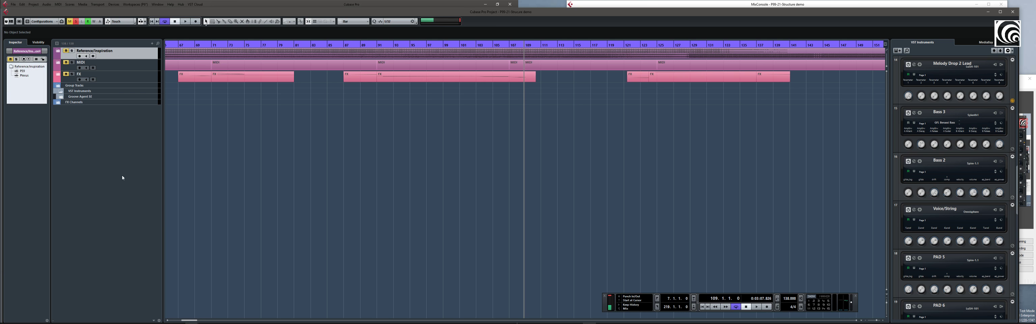
Expand the Reference/Inspiration folder to examine its two audio tracks from the project start, and collapse it again.
{"action": "left_click", "coordinate": [57, 52]}
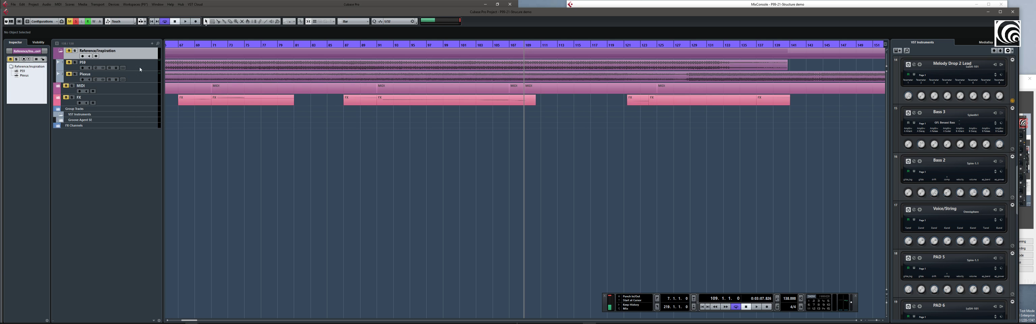
{"action": "left_click_drag", "start_coordinate": [187, 321], "coordinate": [174, 322]}
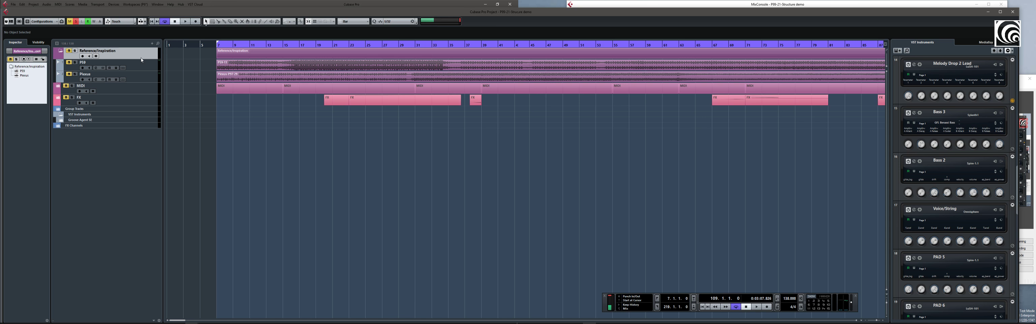
{"action": "left_click", "coordinate": [61, 52]}
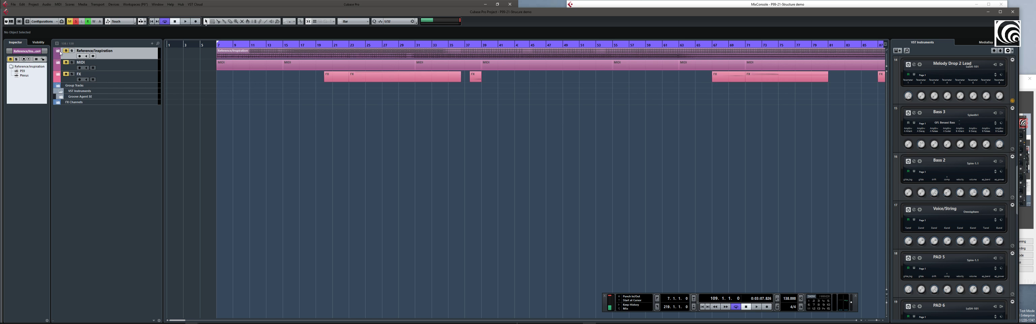
Expand the MIDI folder track to show its subfolders and select the Synths folder.
{"action": "left_click", "coordinate": [122, 66]}
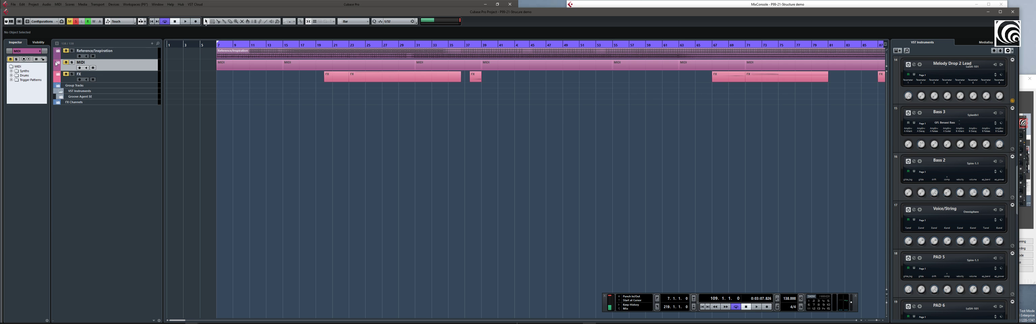
{"action": "left_click", "coordinate": [61, 63]}
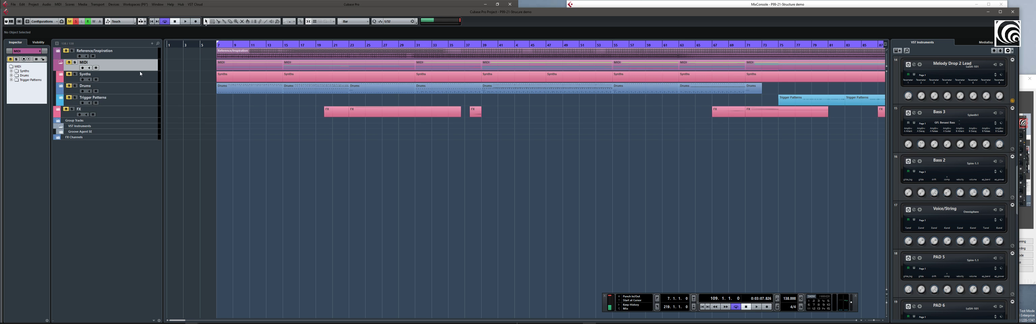
{"action": "double_click", "coordinate": [102, 64]}
{"action": "left_click", "coordinate": [129, 70]}
{"action": "double_click", "coordinate": [106, 65]}
{"action": "left_click", "coordinate": [128, 78]}
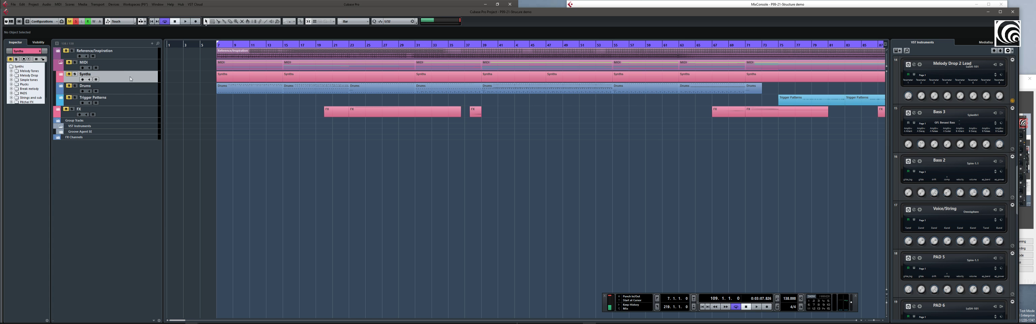
Expand the Synths folder and its Melody Drop subfolder to show the individual lead and bass tracks.
{"action": "left_click", "coordinate": [64, 76]}
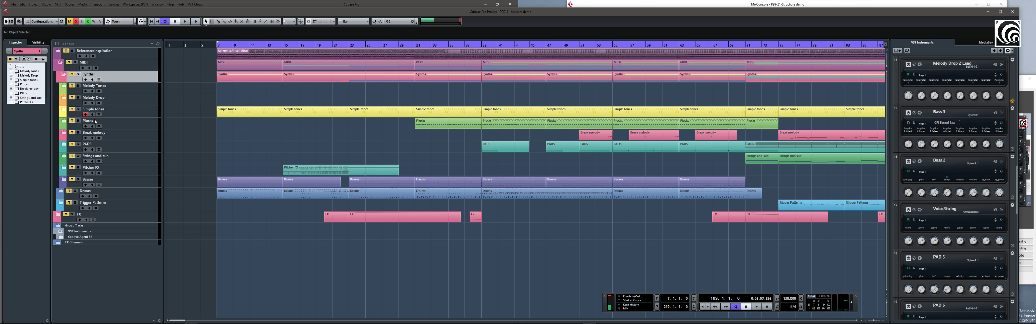
{"action": "double_click", "coordinate": [130, 77]}
{"action": "left_click_drag", "start_coordinate": [177, 321], "coordinate": [194, 322]}
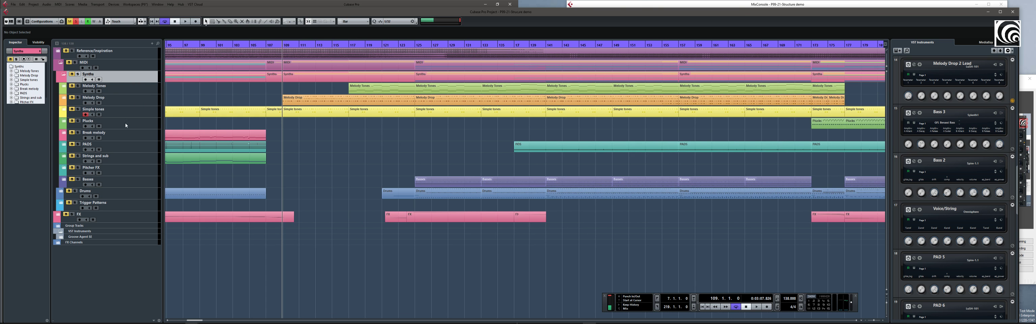
{"action": "left_click", "coordinate": [64, 99]}
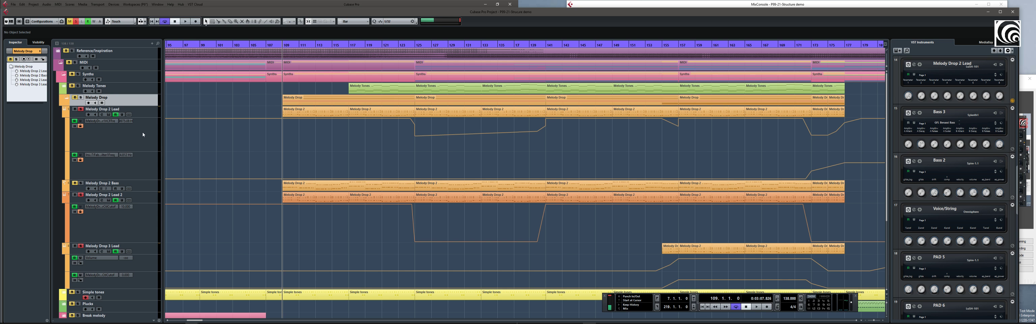
Solo the Melody Drop folder and play it back from bar 109 to hear its layers together.
{"action": "left_click", "coordinate": [80, 97]}
{"action": "left_click", "coordinate": [81, 98]}
{"action": "left_click", "coordinate": [81, 97]}
{"action": "left_click", "coordinate": [756, 307]}
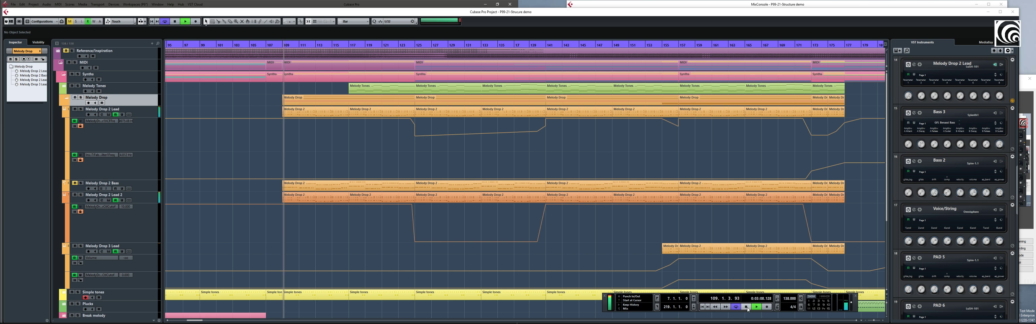
{"action": "left_click", "coordinate": [746, 307]}
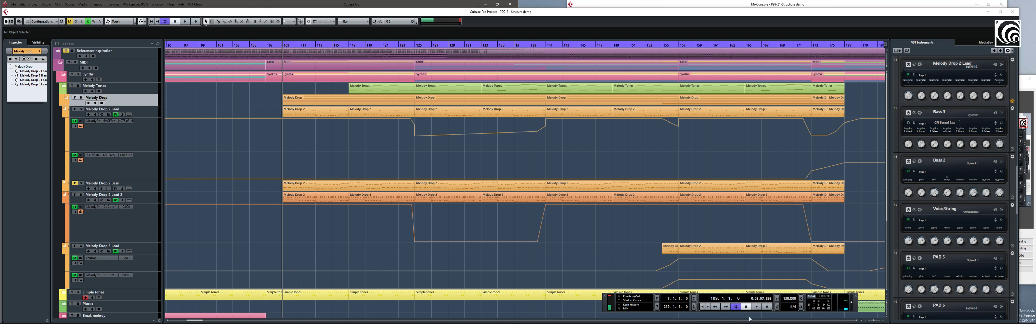
{"action": "left_click", "coordinate": [755, 308]}
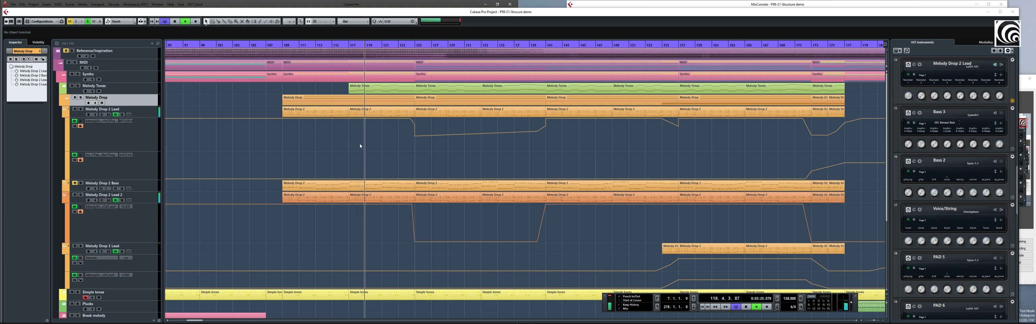
{"action": "left_click", "coordinate": [746, 307]}
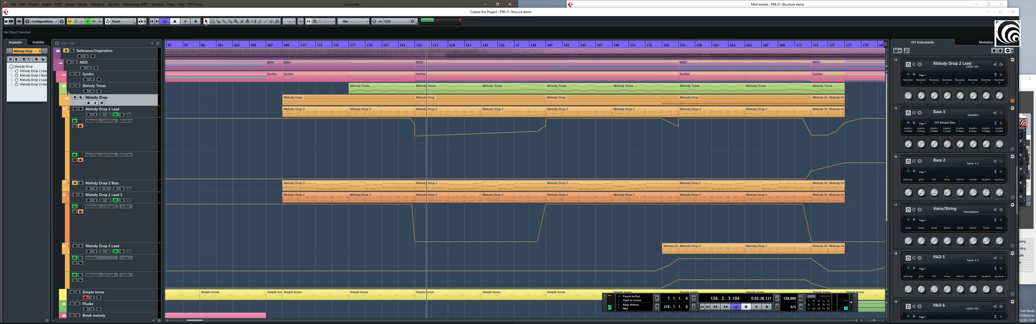
Inspect the Melody Drop 2 Lead, Melody Drop 2 Lead 2 and Melody Drop 3 Lead tracks, ending on Melody Drop 2 Lead.
{"action": "left_click", "coordinate": [148, 114]}
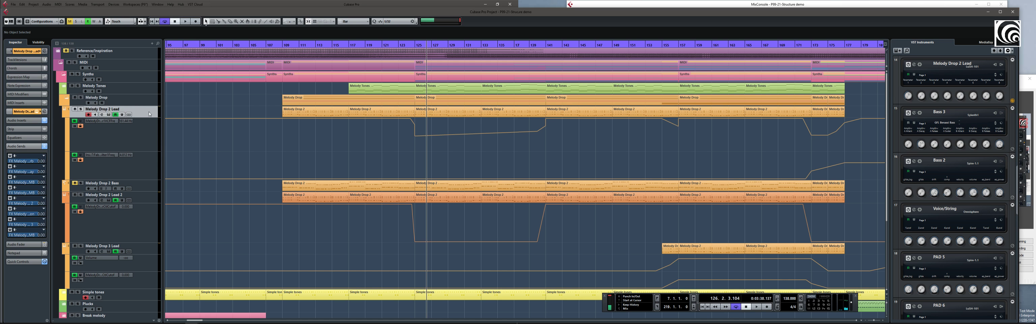
{"action": "left_click", "coordinate": [148, 199]}
{"action": "left_click", "coordinate": [147, 251]}
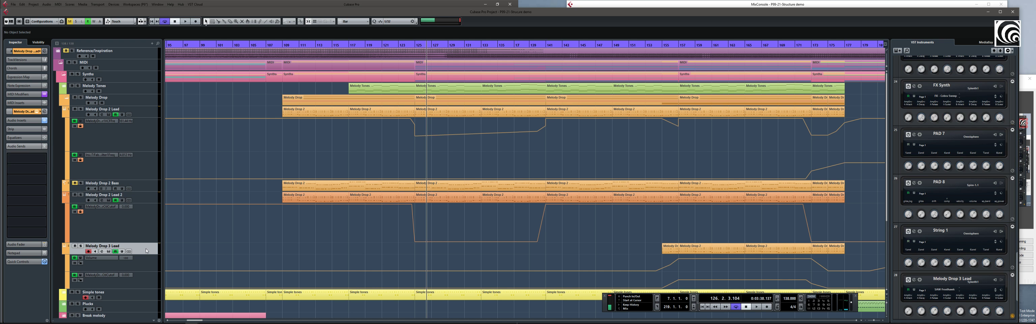
{"action": "left_click", "coordinate": [143, 117]}
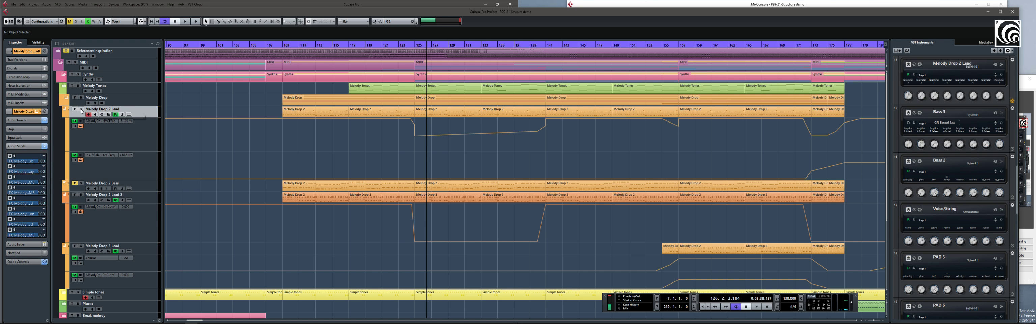
Listen to the Melody Drop 2 Lead track soloed from bar 109, and turn its solo off again.
{"action": "left_click", "coordinate": [81, 109]}
{"action": "left_click", "coordinate": [745, 306]}
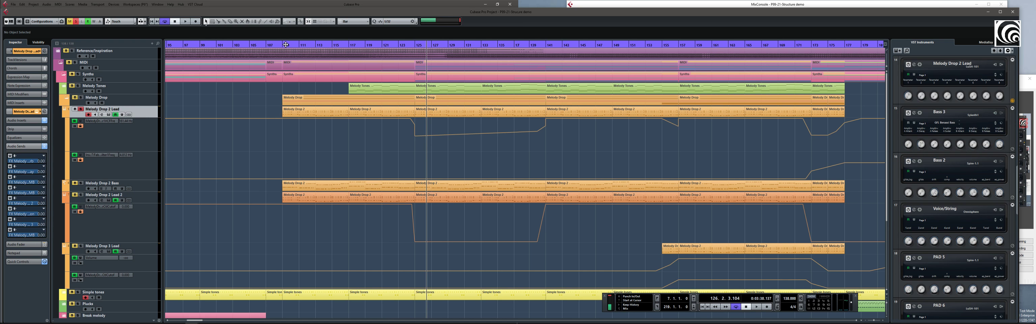
{"action": "key", "text": "space"}
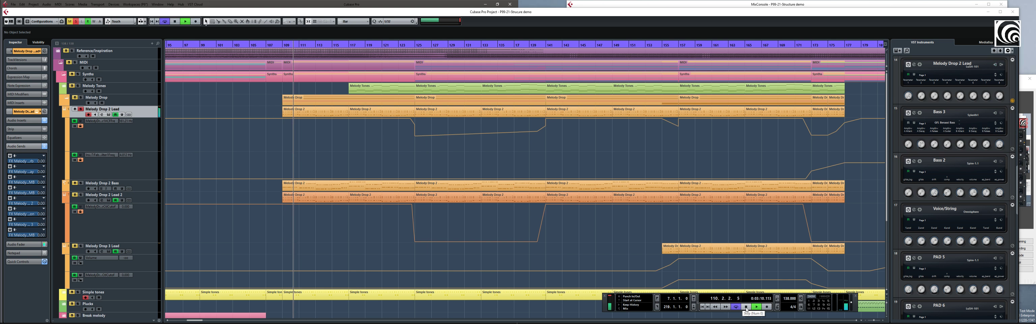
{"action": "left_click", "coordinate": [746, 306]}
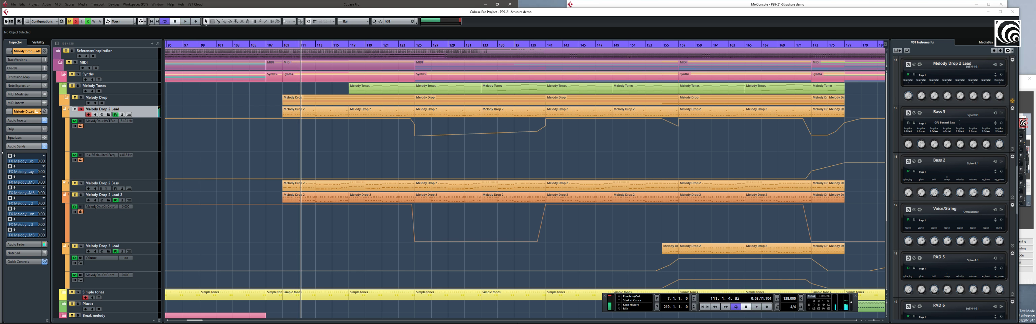
{"action": "left_click", "coordinate": [81, 109]}
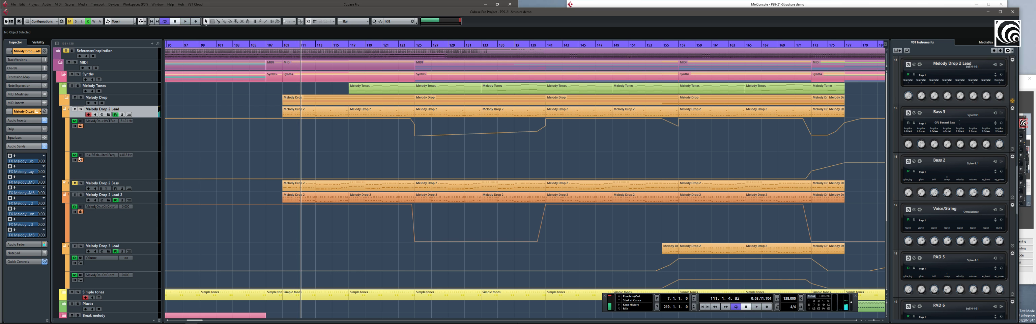
Listen to the Melody Drop 2 Lead 2 track on its own, and turn its solo off again.
{"action": "left_click", "coordinate": [81, 195]}
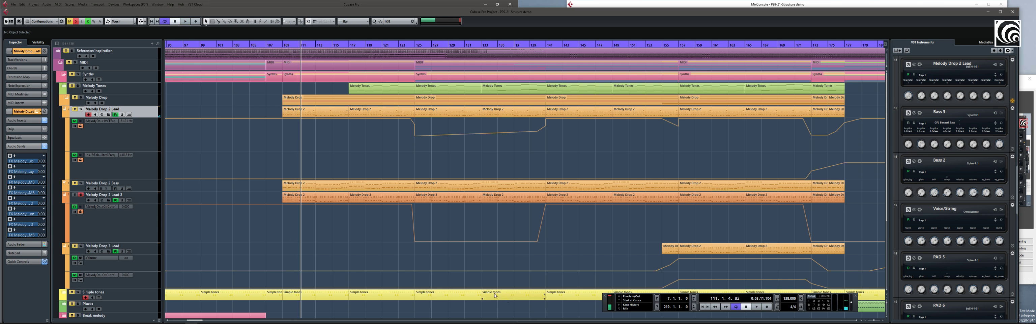
{"action": "left_click", "coordinate": [756, 307]}
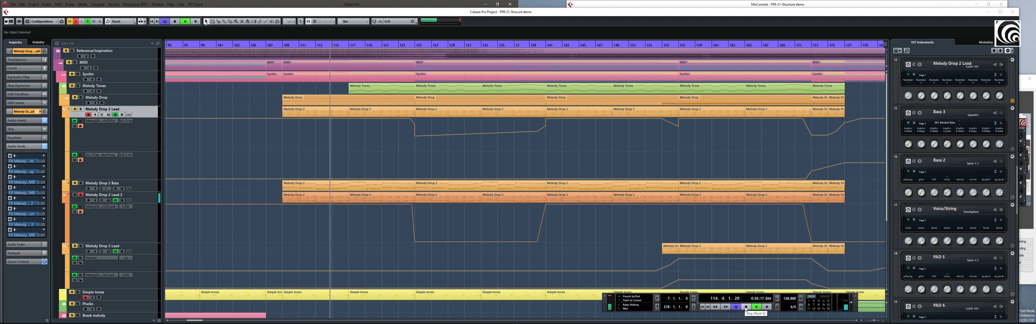
{"action": "left_click", "coordinate": [745, 307]}
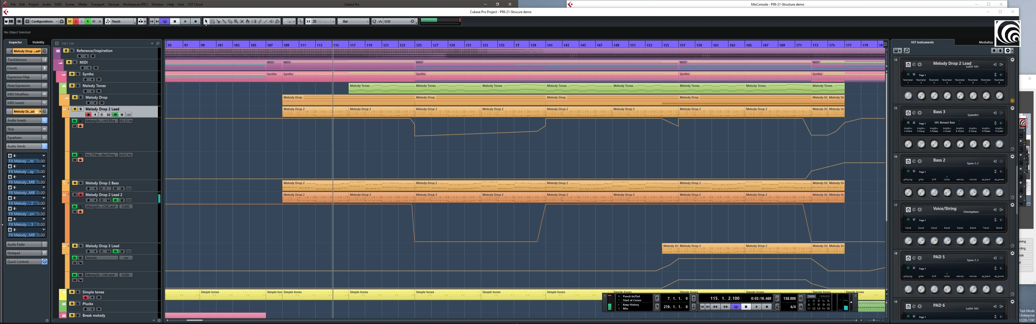
{"action": "left_click", "coordinate": [81, 196]}
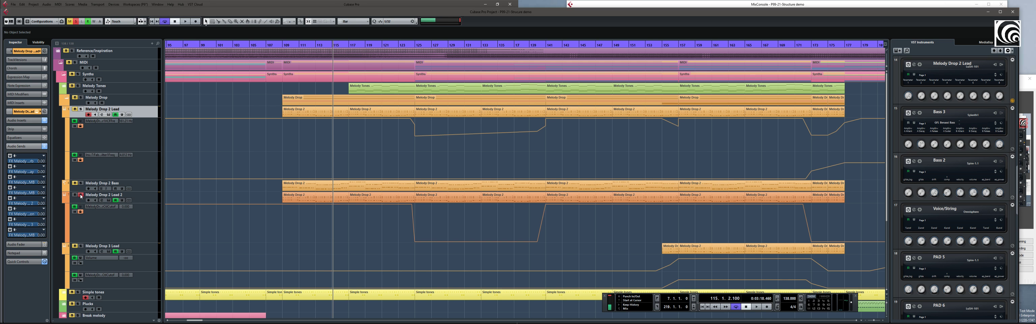
Solo the Melody Drop 3 Lead track and play it back from bar 157.
{"action": "left_click", "coordinate": [678, 45]}
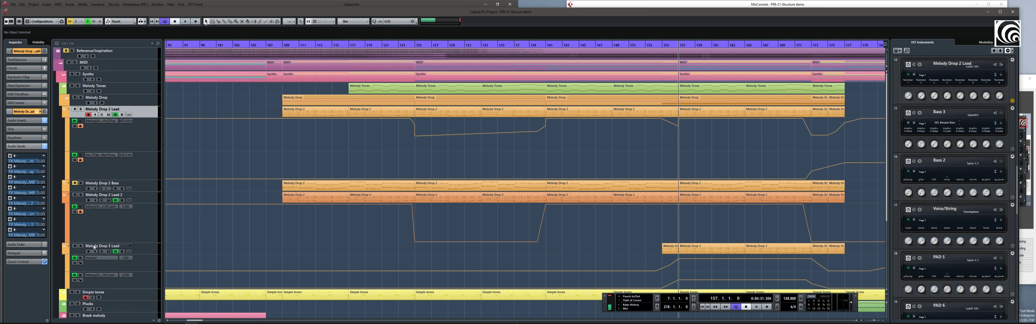
{"action": "left_click", "coordinate": [81, 246]}
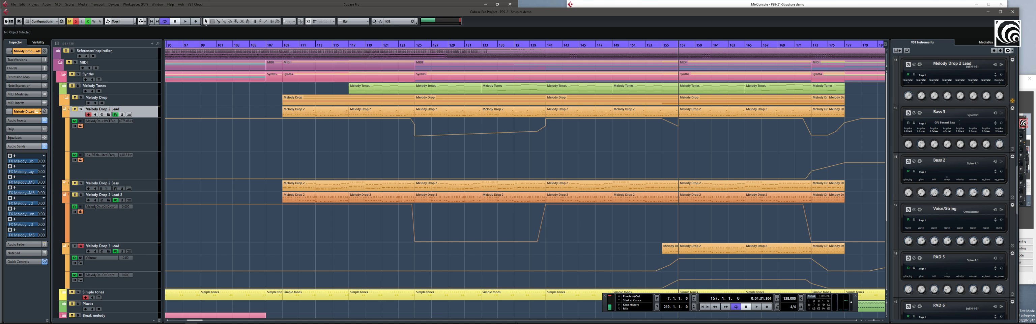
{"action": "left_click", "coordinate": [756, 307]}
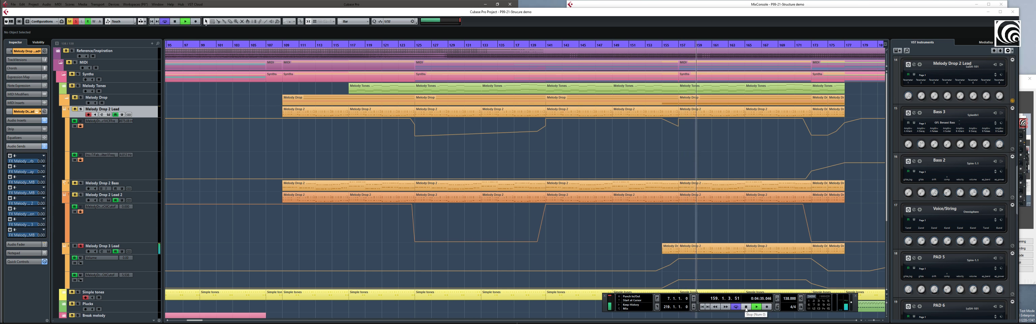
{"action": "left_click", "coordinate": [746, 308]}
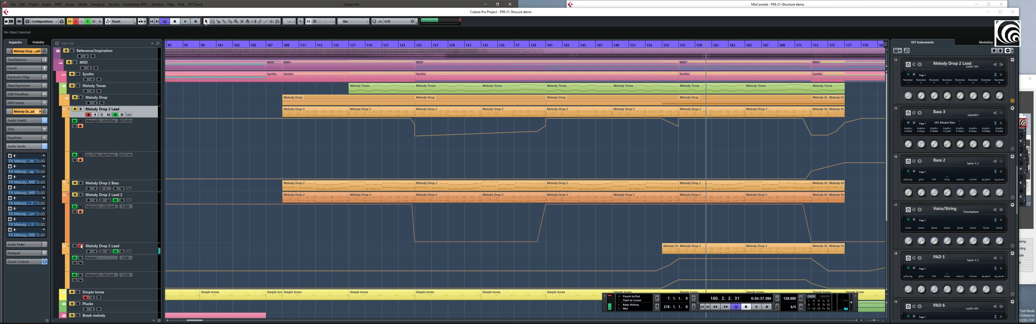
Add Melody Drop 2 Lead to the soloed lead layers and listen to them playing together.
{"action": "left_click", "coordinate": [81, 109]}
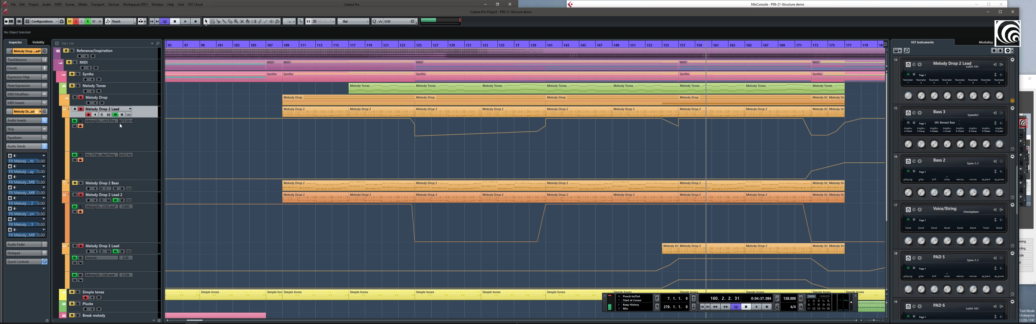
{"action": "left_click", "coordinate": [756, 307]}
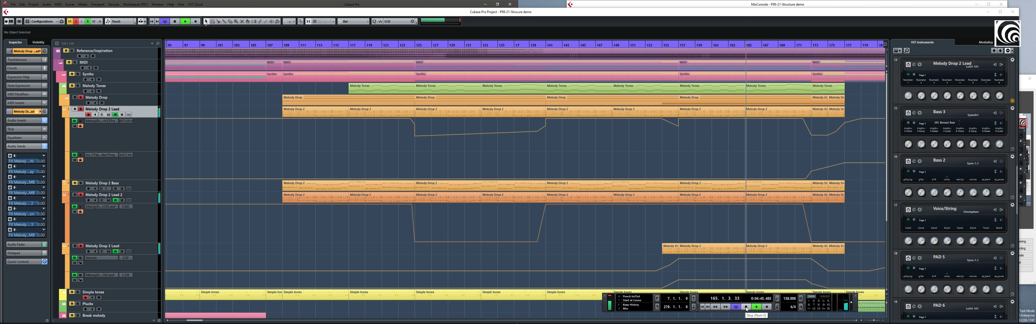
{"action": "left_click", "coordinate": [746, 309]}
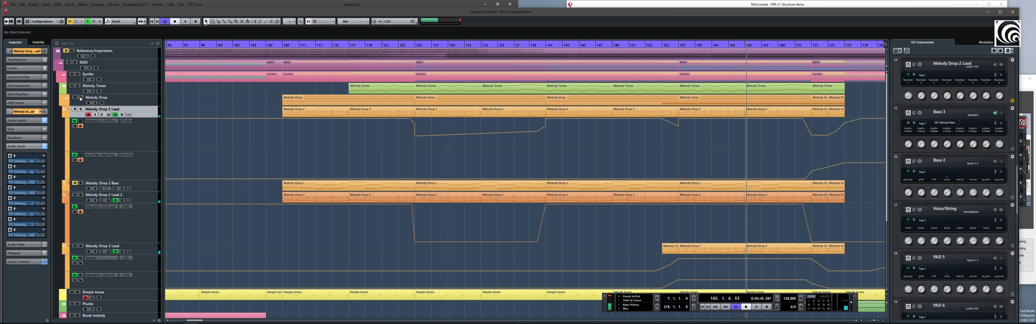
Collapse the Melody Drop folder, expand the Simple tones folder, and inspect its track and filter automation lane.
{"action": "double_click", "coordinate": [97, 98]}
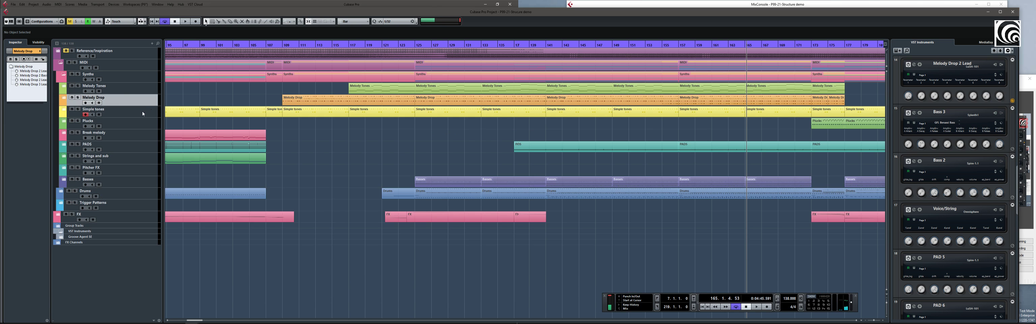
{"action": "left_click", "coordinate": [89, 117]}
{"action": "left_click", "coordinate": [62, 111]}
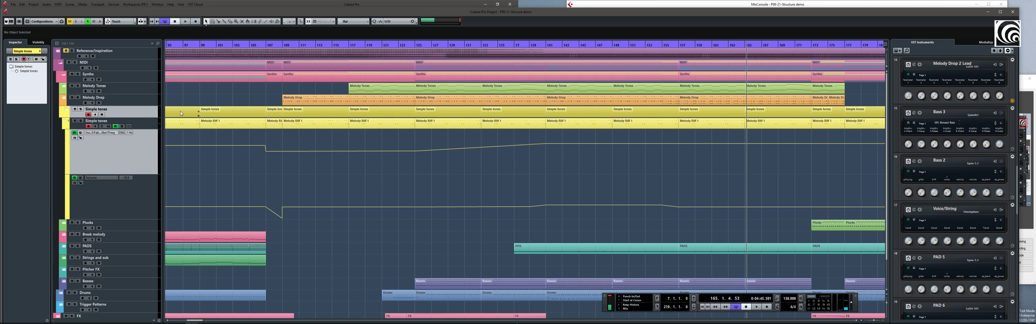
{"action": "left_click", "coordinate": [146, 126]}
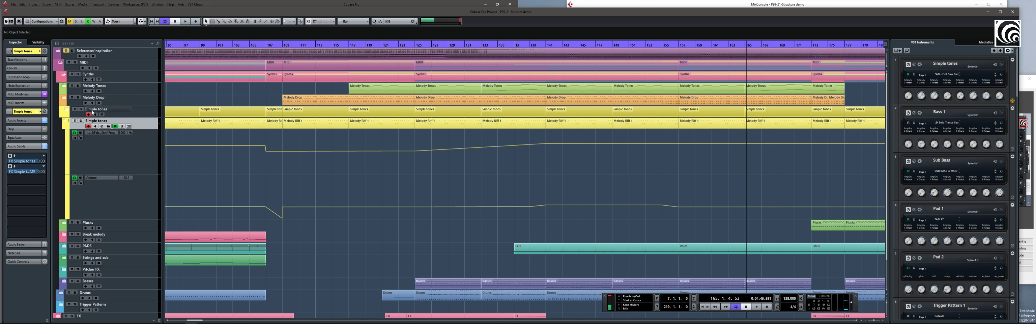
{"action": "left_click", "coordinate": [146, 112]}
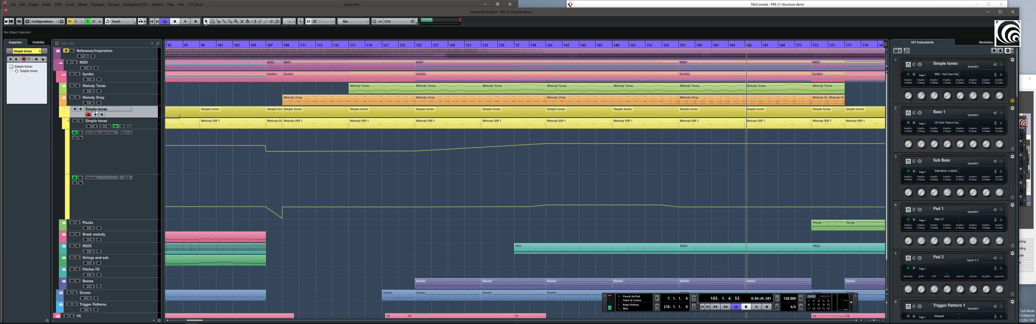
{"action": "left_click", "coordinate": [161, 126]}
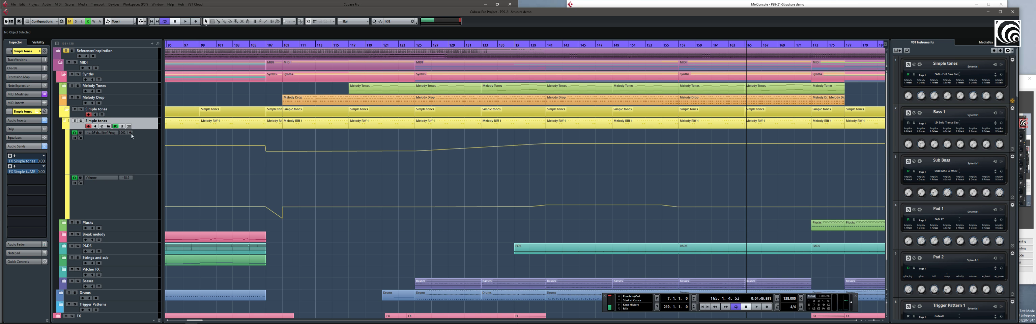
{"action": "left_click", "coordinate": [138, 152]}
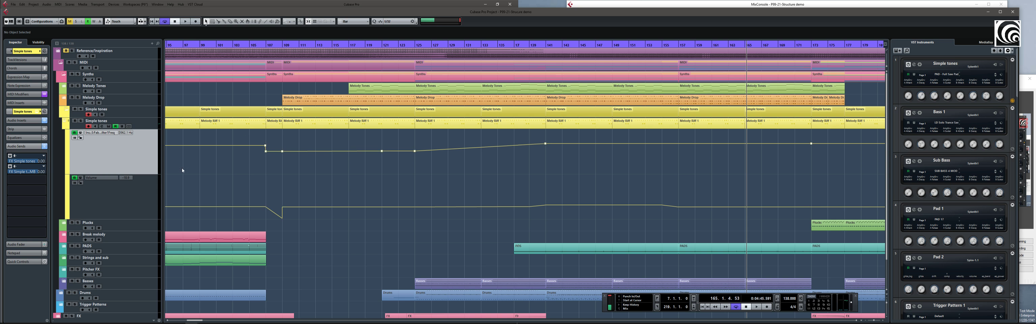
Compare the contents of the Simple tones and Melody Drop folders, leaving only Simple tones expanded.
{"action": "left_click", "coordinate": [67, 110]}
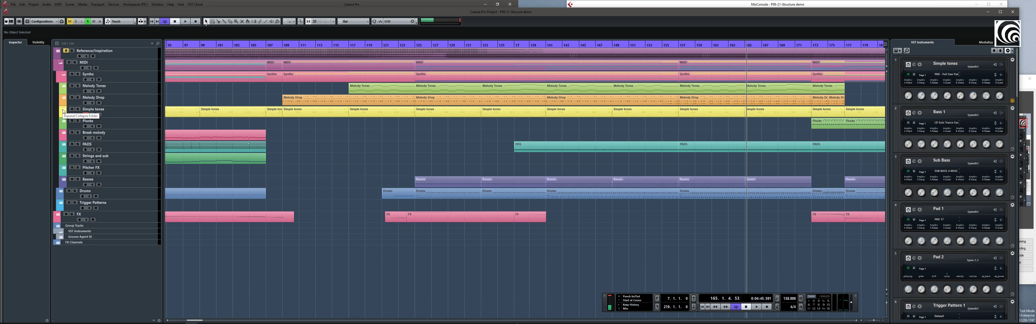
{"action": "left_click", "coordinate": [63, 110]}
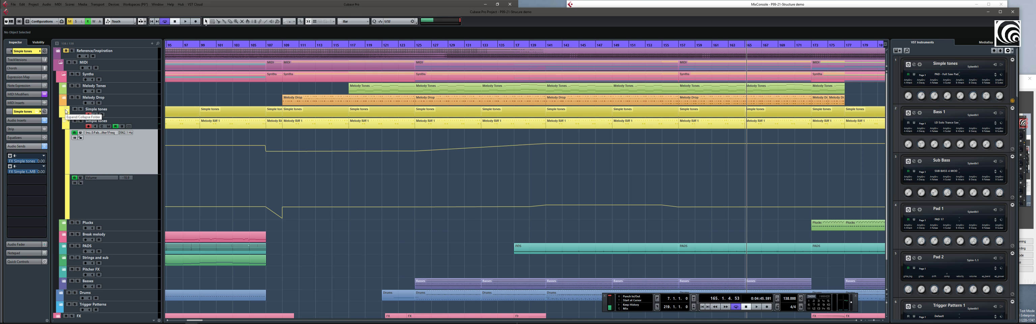
{"action": "left_click", "coordinate": [67, 111]}
{"action": "left_click", "coordinate": [64, 99]}
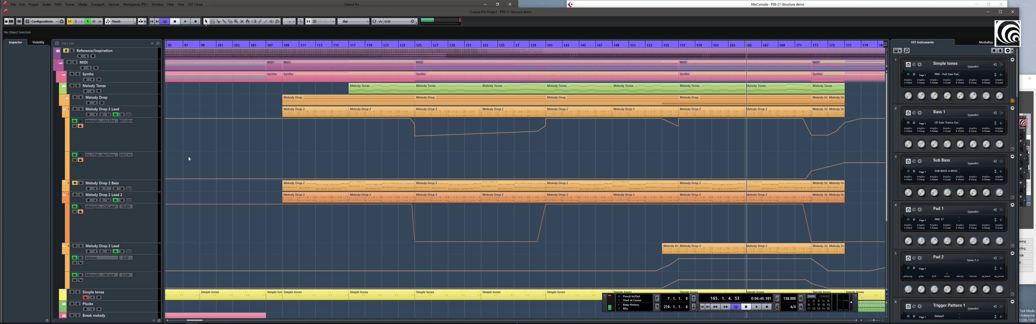
{"action": "left_click", "coordinate": [66, 100]}
{"action": "left_click", "coordinate": [95, 115]}
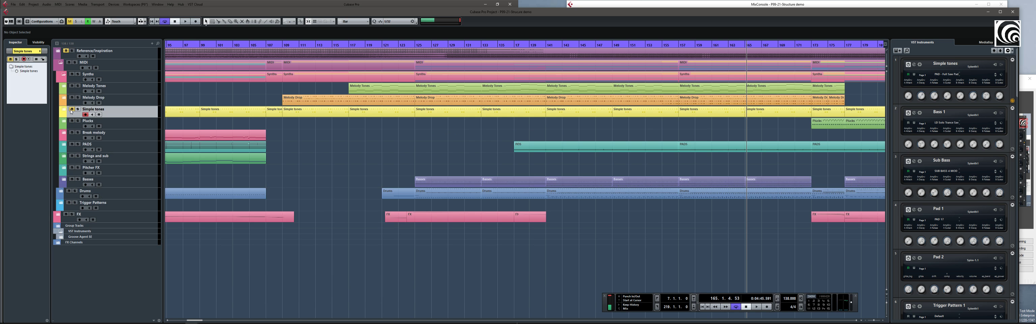
{"action": "left_click", "coordinate": [63, 112]}
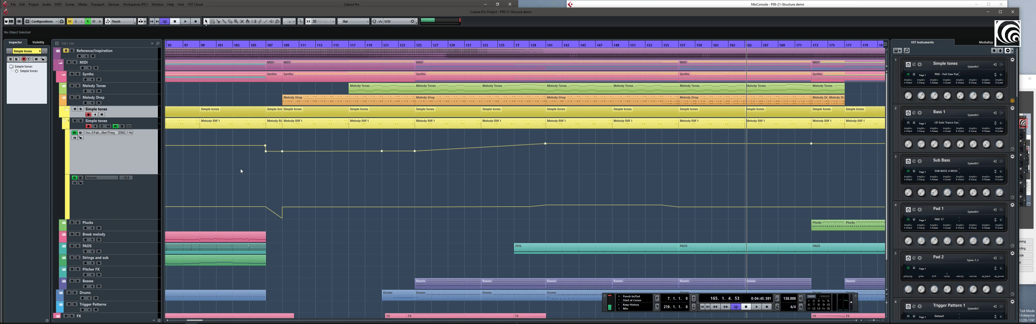
Listen to the Simple tones track soloed from bar 103, and turn its solo off again.
{"action": "left_click", "coordinate": [146, 123]}
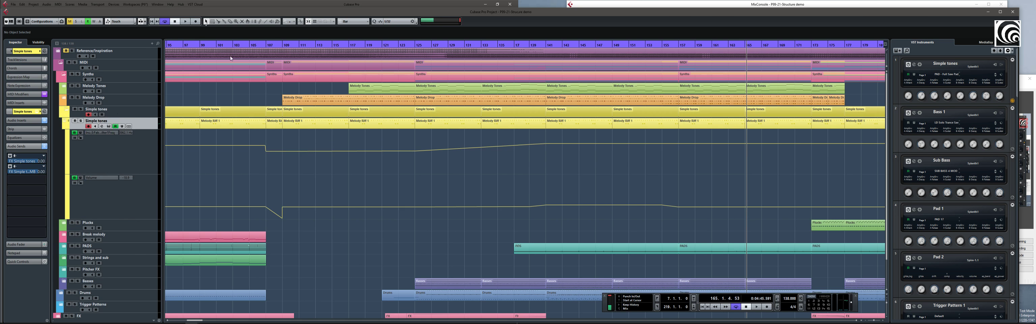
{"action": "left_click", "coordinate": [200, 45]}
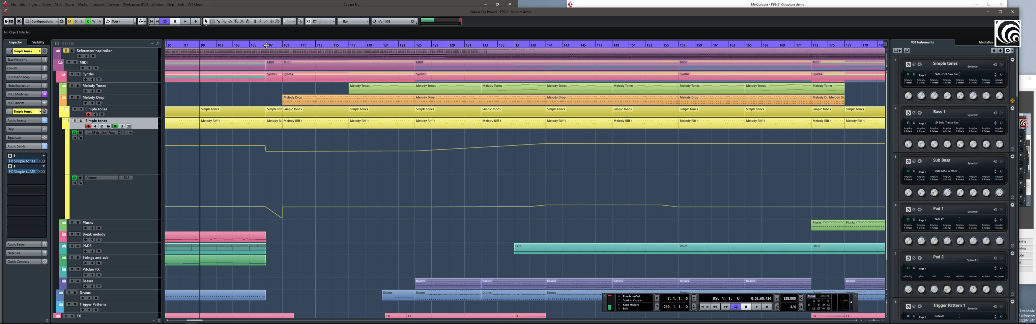
{"action": "left_click", "coordinate": [236, 45]}
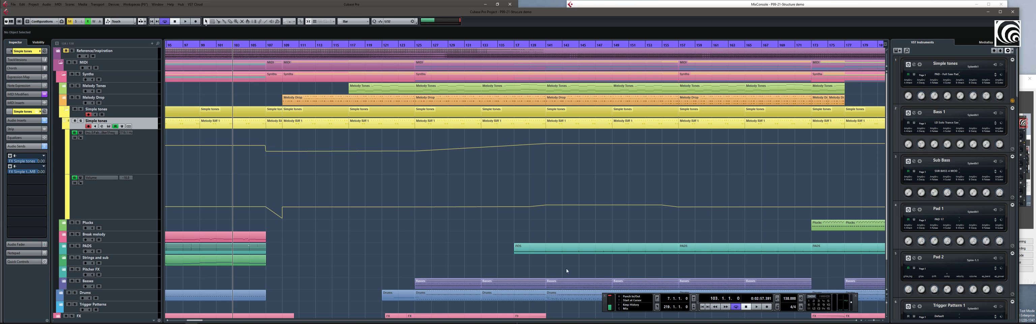
{"action": "left_click", "coordinate": [756, 307]}
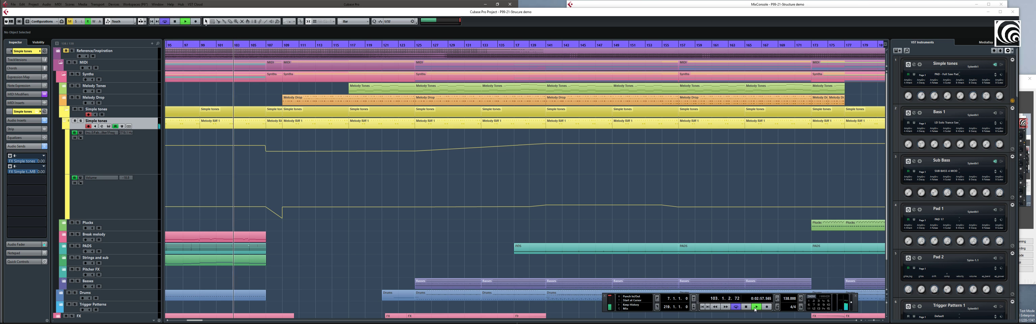
{"action": "left_click", "coordinate": [80, 121]}
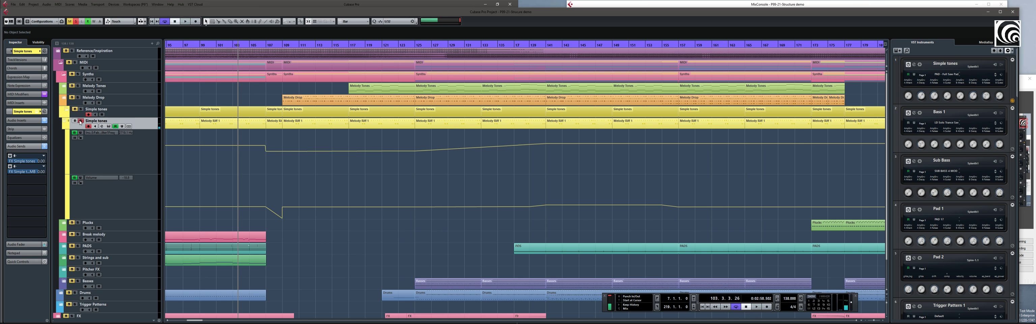
{"action": "left_click", "coordinate": [756, 307]}
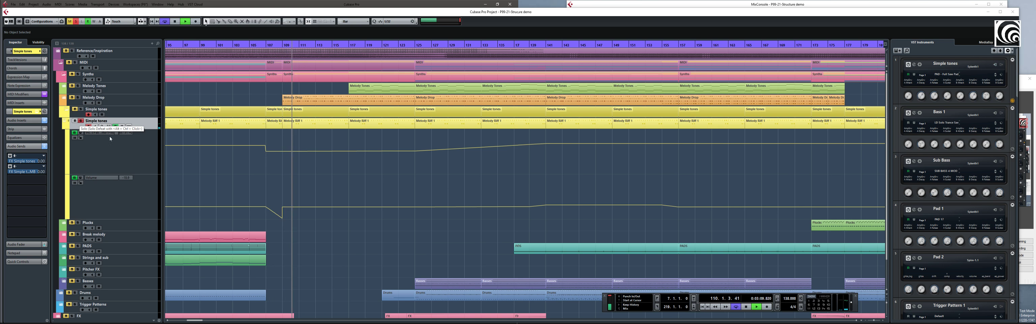
{"action": "key", "text": "space"}
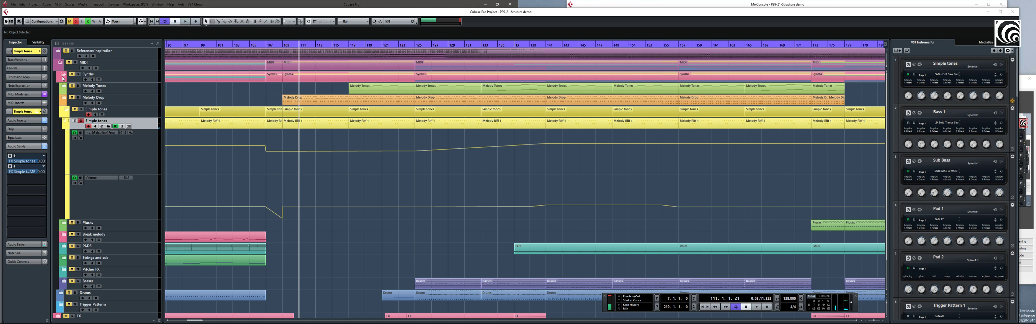
{"action": "left_click", "coordinate": [81, 121]}
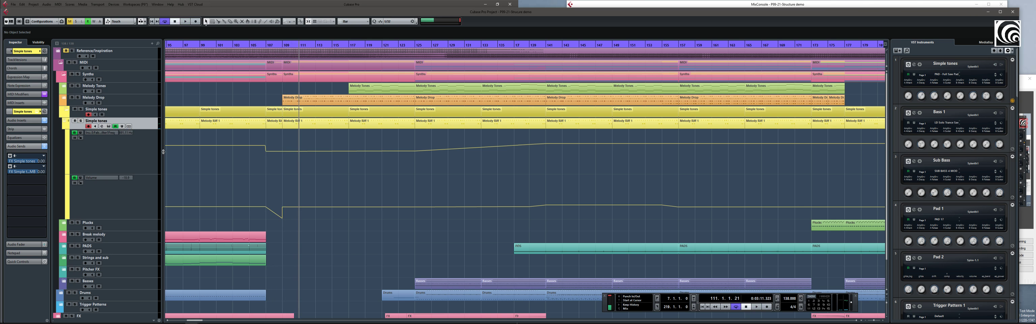
Close the Simple tones folder, examine the pad tracks inside the PADS folder around bar 71, and collapse PADS again.
{"action": "left_click", "coordinate": [63, 108]}
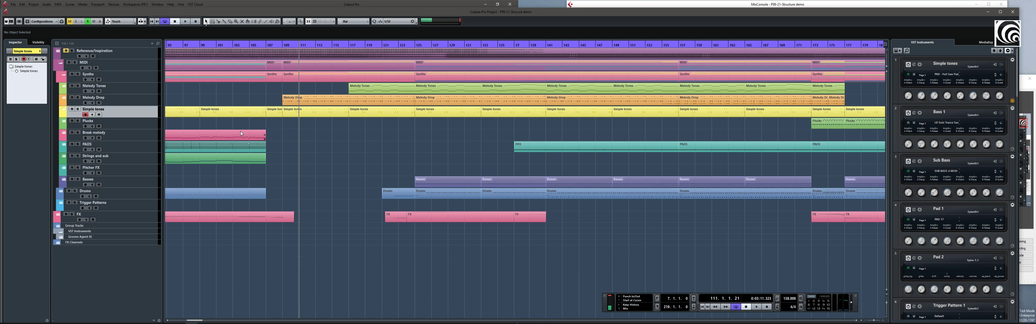
{"action": "left_click", "coordinate": [63, 146]}
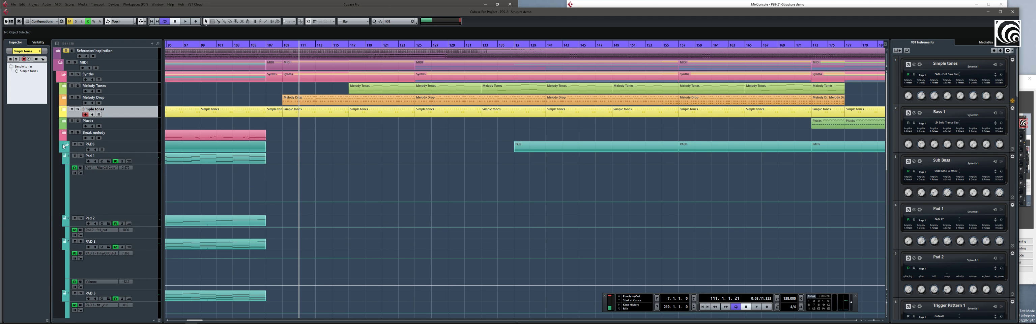
{"action": "left_click_drag", "start_coordinate": [196, 321], "coordinate": [191, 321]}
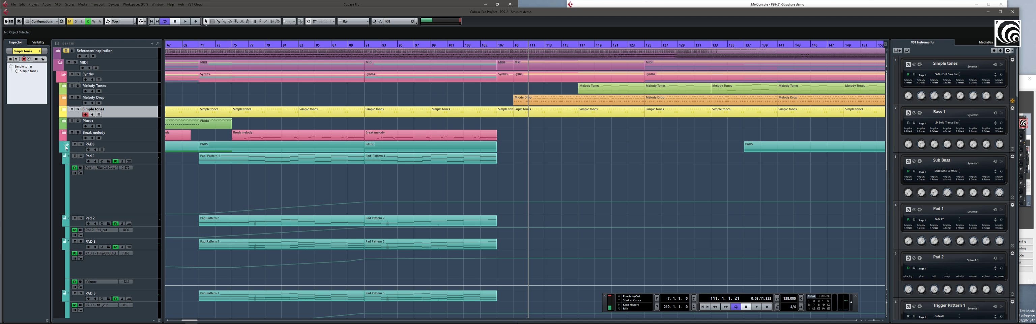
{"action": "left_click", "coordinate": [209, 45]}
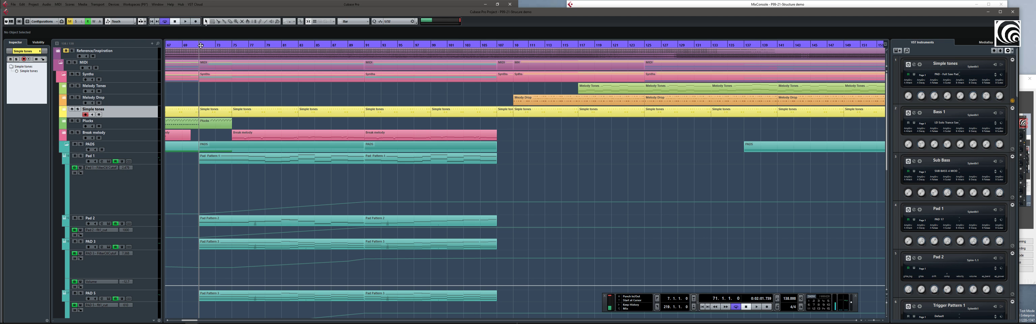
{"action": "left_click", "coordinate": [67, 146]}
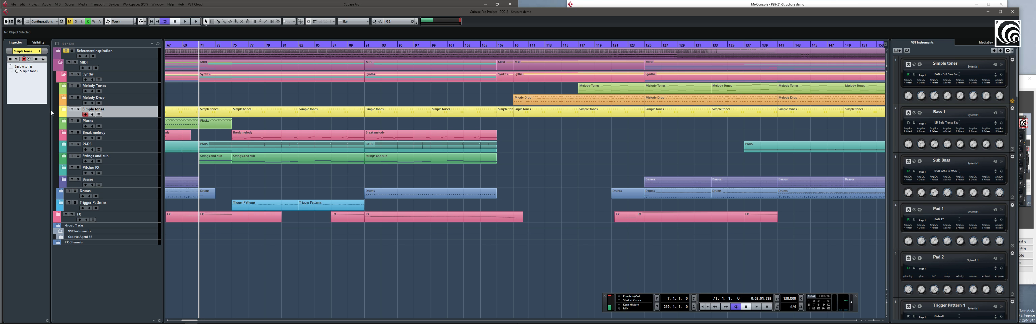
Collapse the Synths folder, expand the Drums folder, and look through its drum parts along the timeline.
{"action": "left_click", "coordinate": [64, 76]}
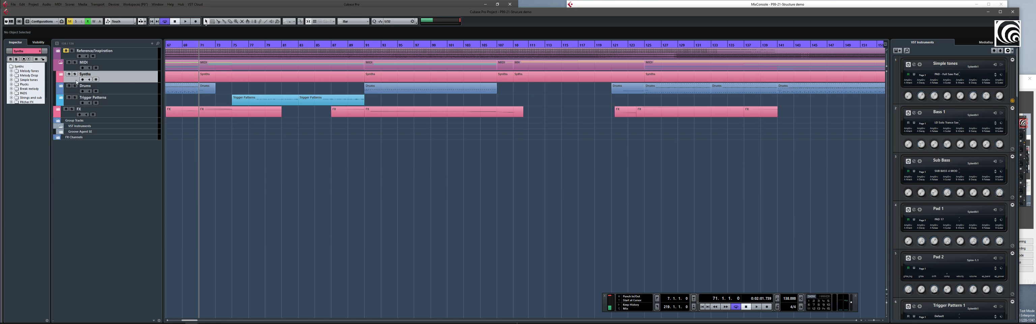
{"action": "left_click", "coordinate": [133, 92]}
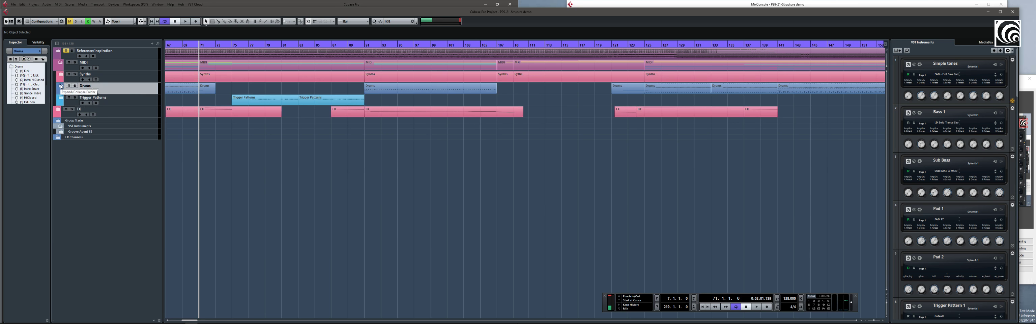
{"action": "left_click", "coordinate": [61, 86]}
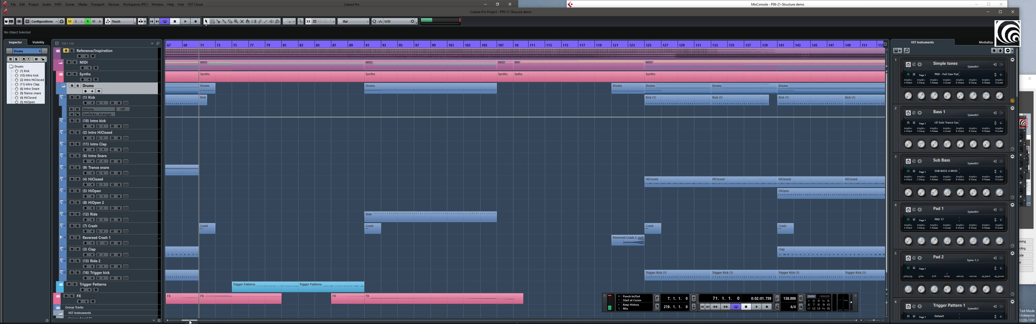
{"action": "left_click_drag", "start_coordinate": [190, 321], "coordinate": [182, 322]}
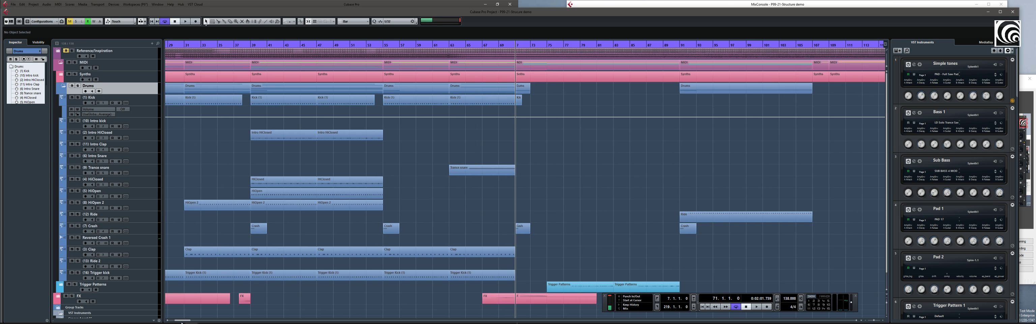
{"action": "left_click_drag", "start_coordinate": [181, 321], "coordinate": [196, 322]}
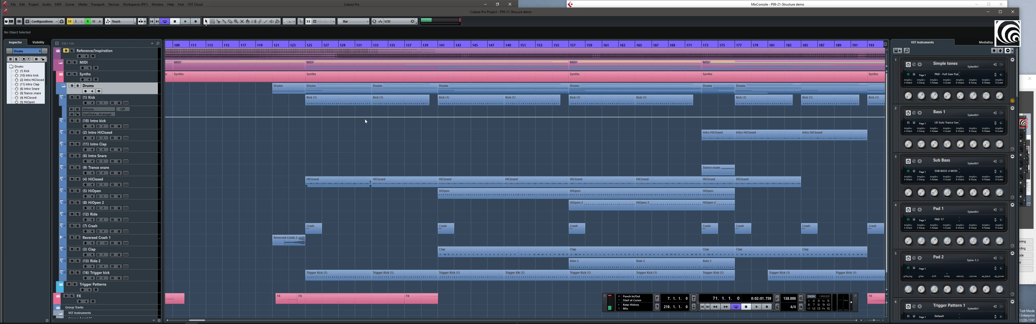
Place the playhead at bar 122 and select the Reversed Crash 1 track and its audio event.
{"action": "left_click", "coordinate": [279, 45]}
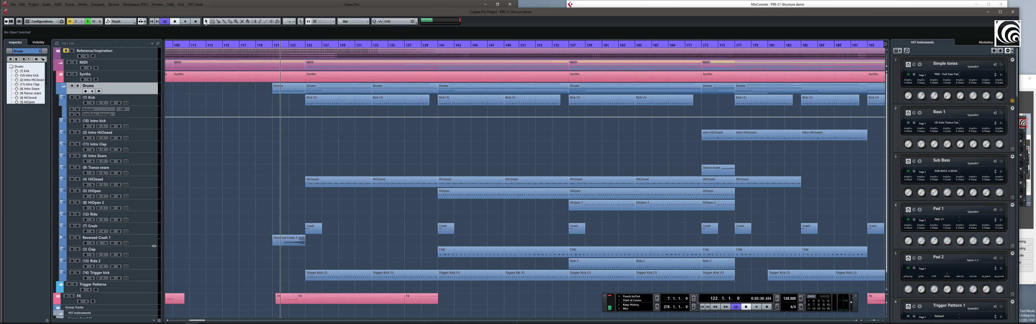
{"action": "left_click", "coordinate": [144, 239]}
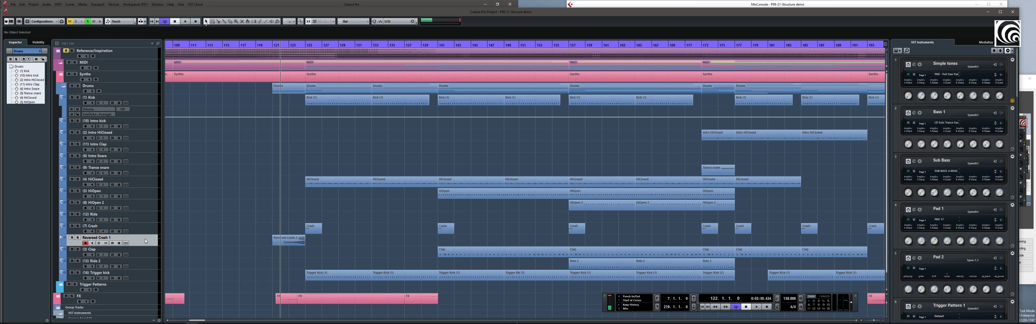
{"action": "left_click", "coordinate": [284, 243]}
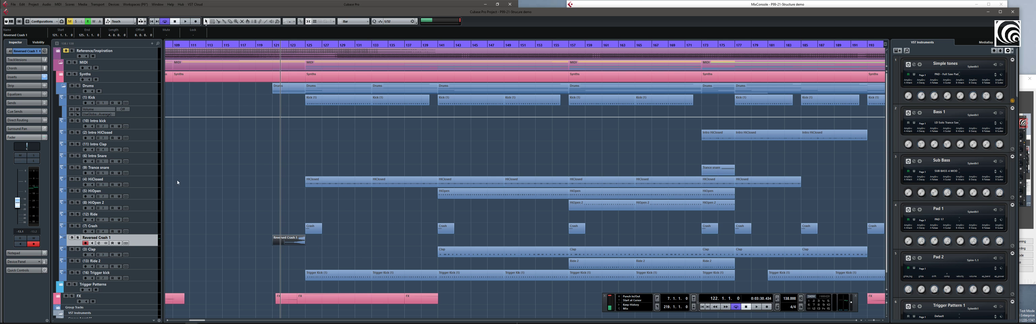
Compare the Trigger kick and Kick tracks with the playhead at bar 125, and collapse the Drums folder.
{"action": "left_click", "coordinate": [146, 273]}
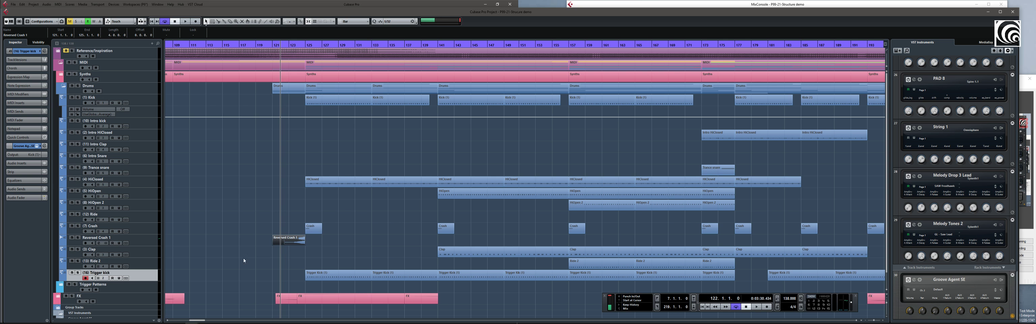
{"action": "key", "text": "n"}
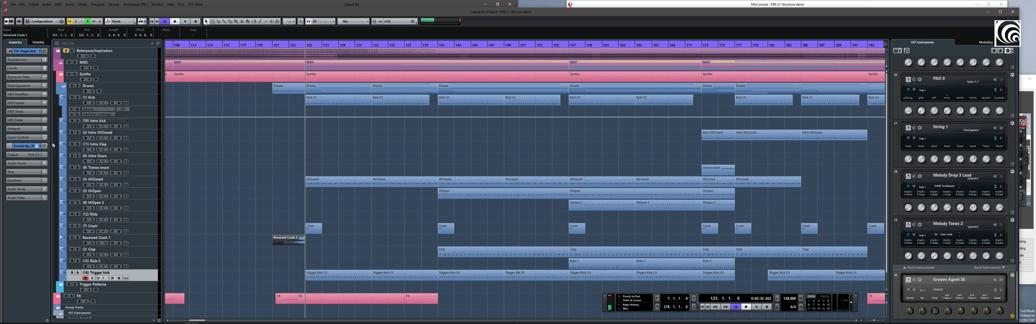
{"action": "left_click", "coordinate": [145, 102]}
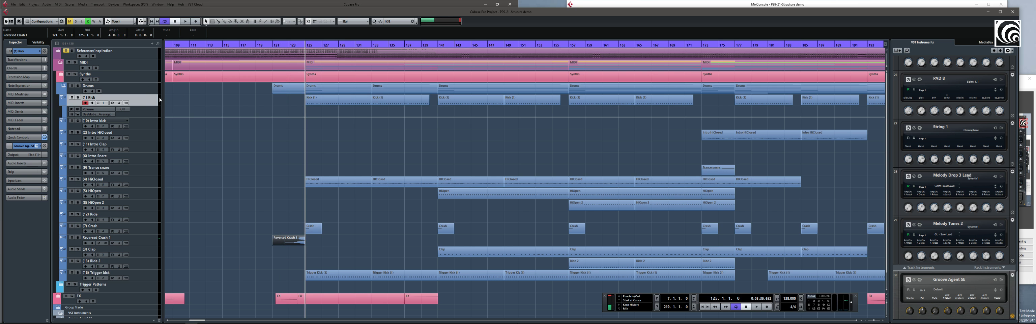
{"action": "left_click", "coordinate": [149, 276]}
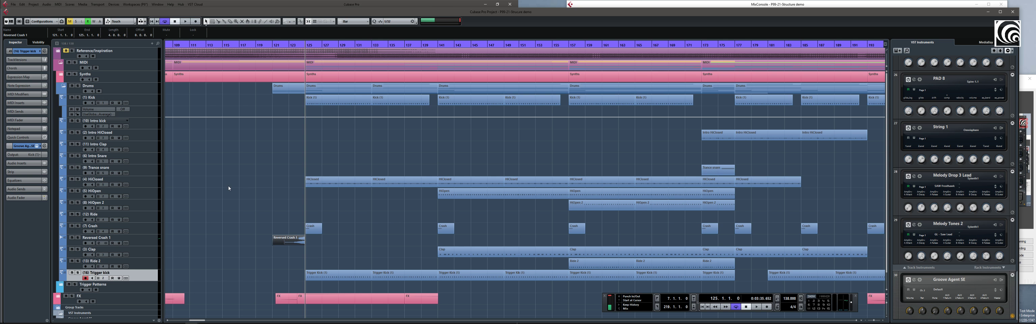
{"action": "left_click", "coordinate": [63, 87]}
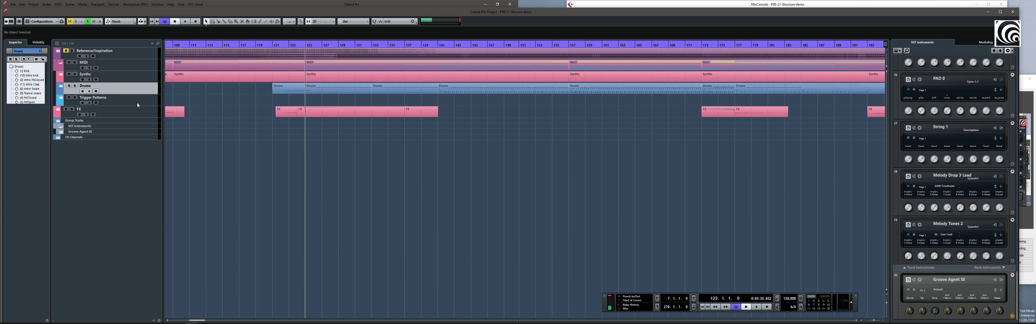
Expand the Trigger Patterns folder, examine the Trigger Pattern 1 track from bar 75, and collapse the folder again.
{"action": "left_click", "coordinate": [141, 97]}
{"action": "left_click", "coordinate": [60, 99]}
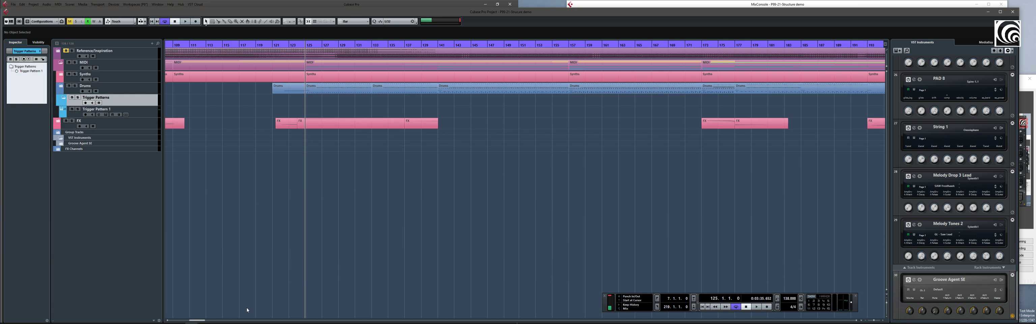
{"action": "left_click_drag", "start_coordinate": [196, 321], "coordinate": [185, 322]}
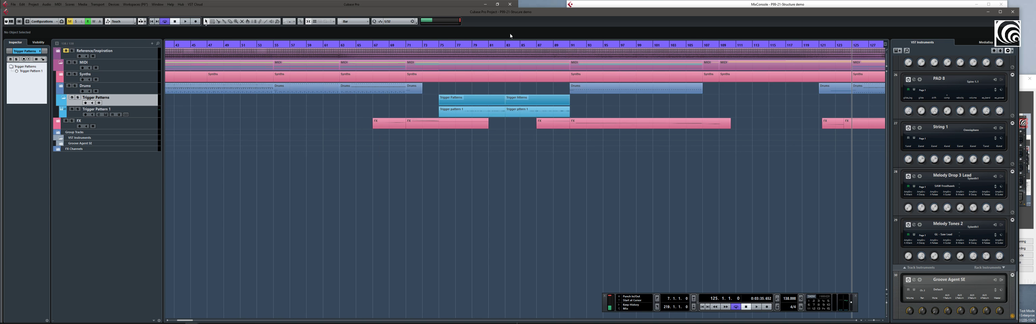
{"action": "left_click", "coordinate": [467, 115]}
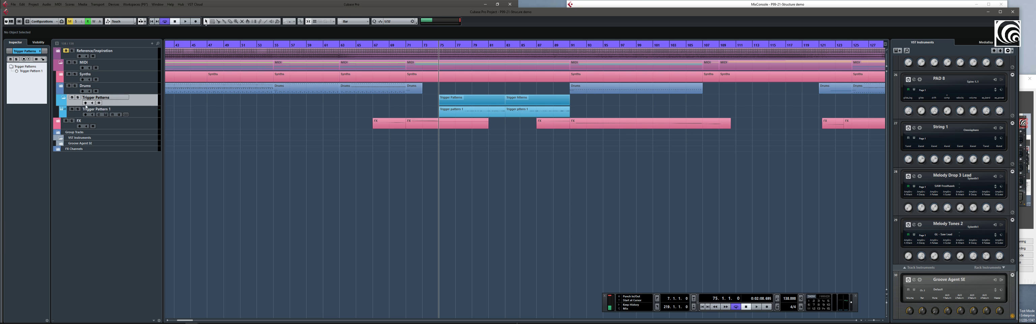
{"action": "left_click", "coordinate": [150, 112]}
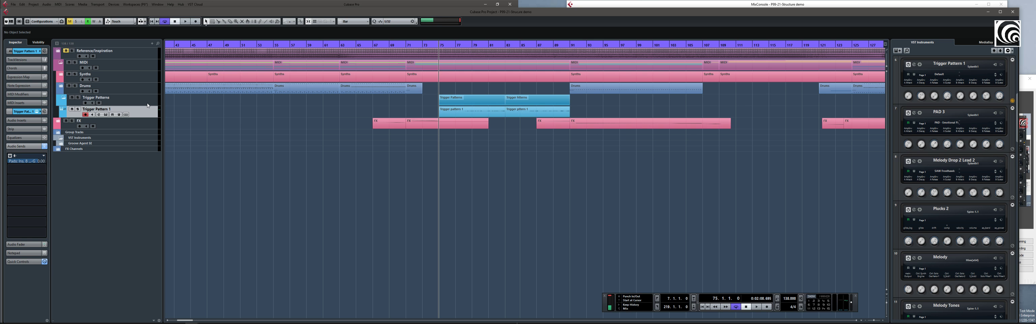
{"action": "left_click", "coordinate": [63, 98]}
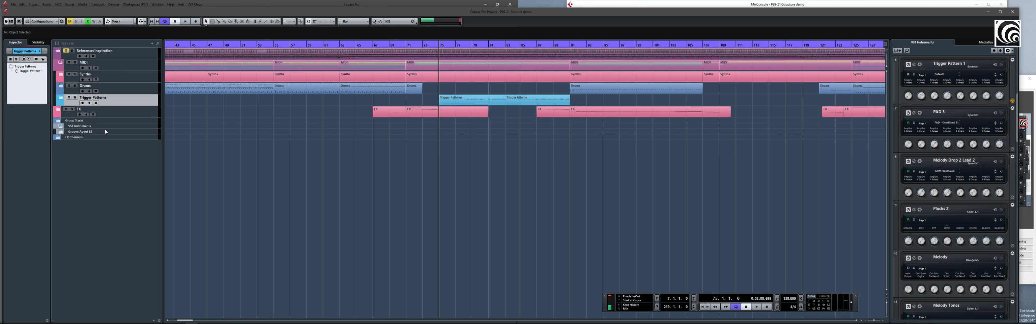
Expand the FX folder, look through its effect tracks including FX Synth, and collapse the folder again.
{"action": "left_click", "coordinate": [138, 112]}
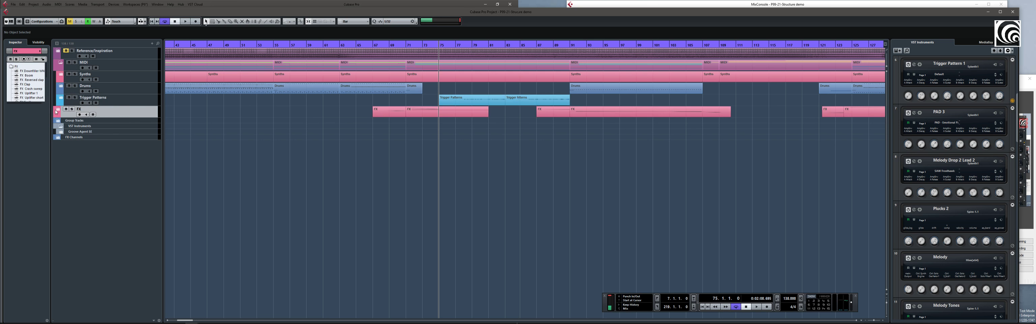
{"action": "left_click", "coordinate": [58, 111]}
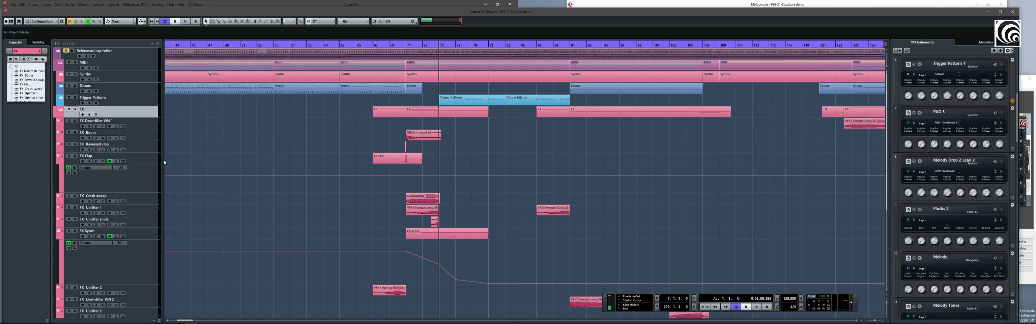
{"action": "left_click", "coordinate": [146, 135]}
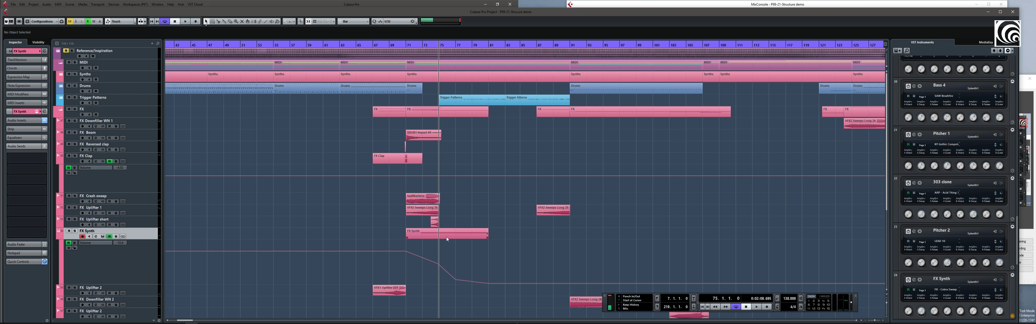
{"action": "left_click", "coordinate": [60, 111]}
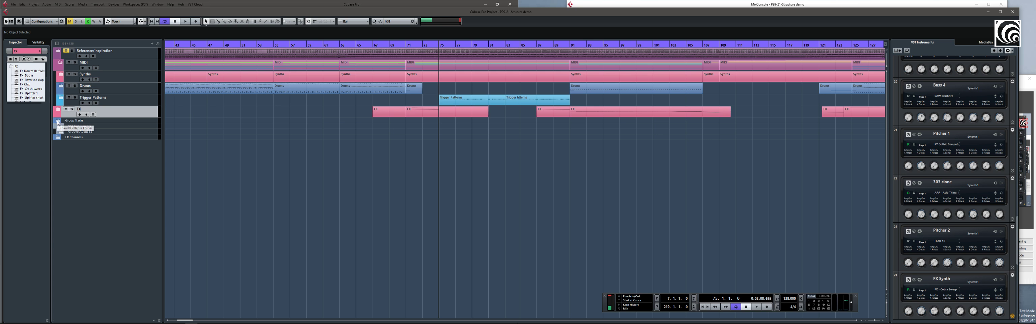
Expand the Group Tracks folder, select the Leads group, and look over the groups below it.
{"action": "left_click", "coordinate": [58, 121]}
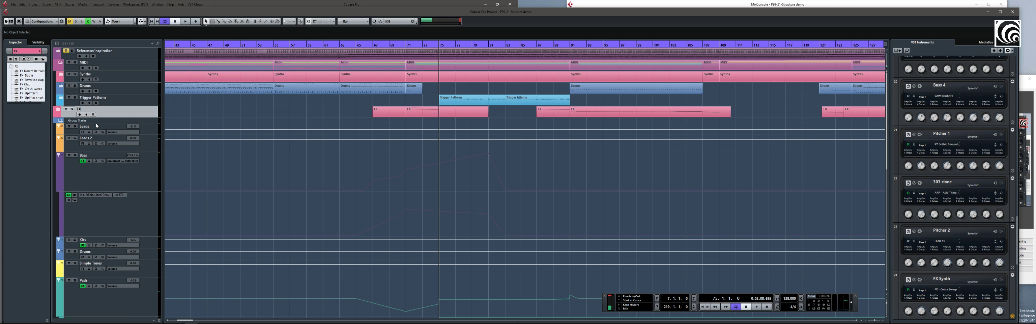
{"action": "left_click", "coordinate": [71, 133]}
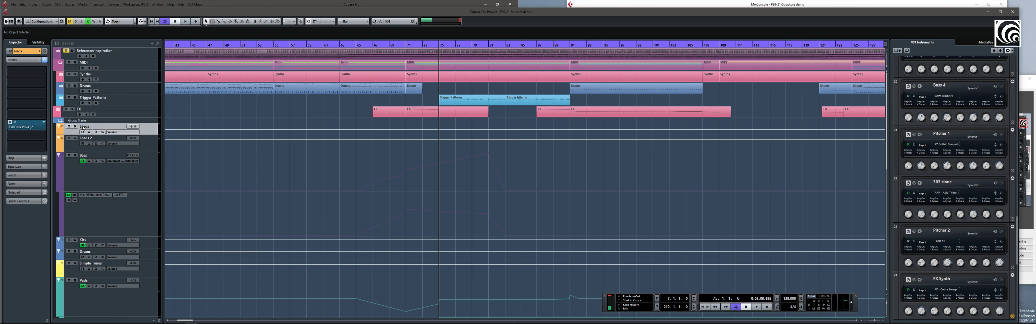
{"action": "scroll", "coordinate": [91, 141], "scroll_direction": "down", "scroll_amount": 3}
{"action": "scroll", "coordinate": [105, 131], "scroll_direction": "up", "scroll_amount": 3}
Expand the Synths folder and its Melody Drop subfolder, examine the lead and bass tracks inside, and return to the group tracks.
{"action": "left_click", "coordinate": [61, 74]}
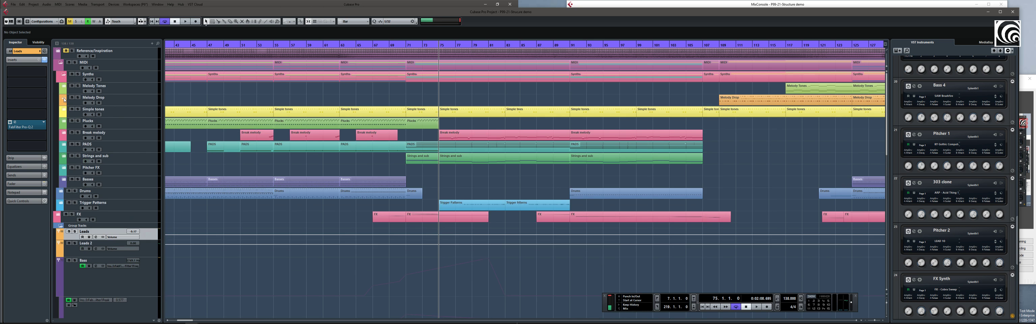
{"action": "left_click", "coordinate": [65, 100]}
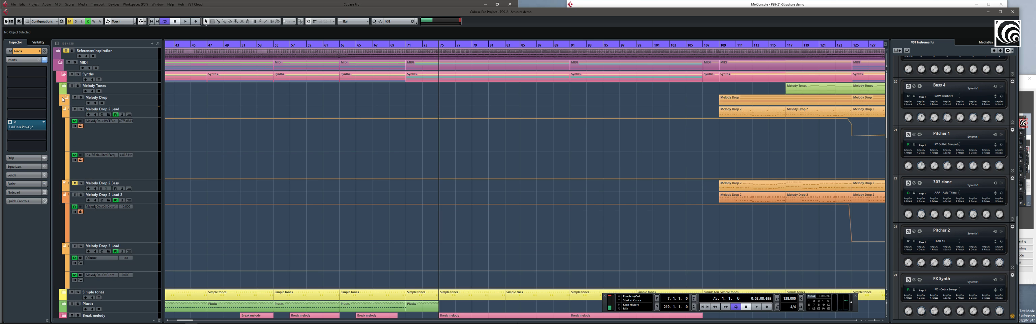
{"action": "left_click", "coordinate": [135, 102]}
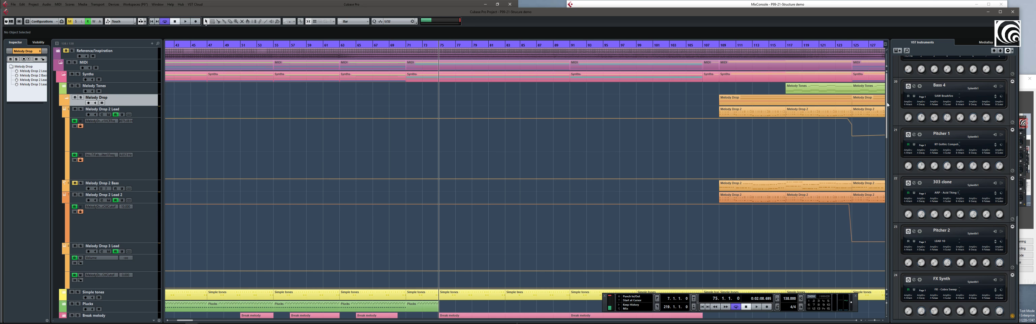
{"action": "scroll", "coordinate": [866, 180], "scroll_direction": "down", "scroll_amount": 10}
{"action": "scroll", "coordinate": [848, 230], "scroll_direction": "up", "scroll_amount": 6}
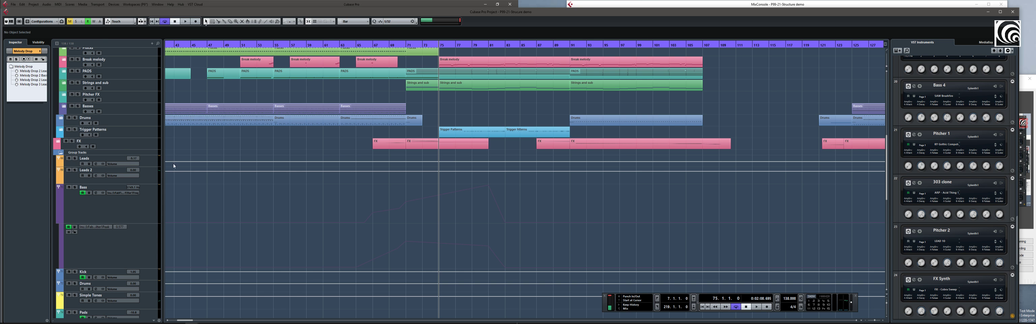
Inspect the Leads, Bass and Drums group tracks and their insert effects one after another.
{"action": "left_click", "coordinate": [149, 167]}
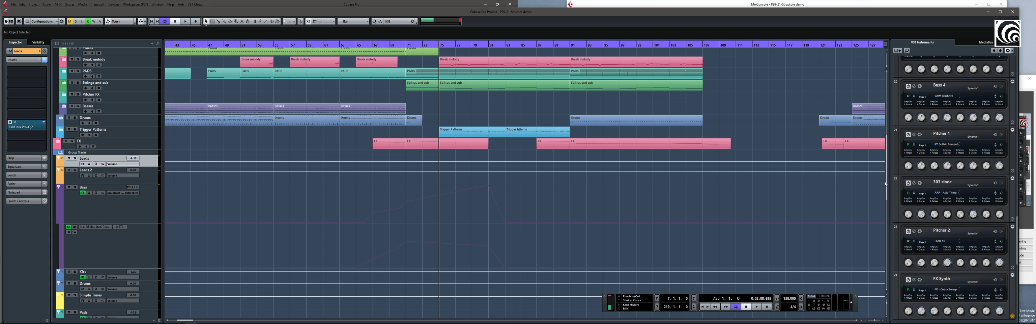
{"action": "scroll", "coordinate": [885, 181], "scroll_direction": "up", "scroll_amount": 1}
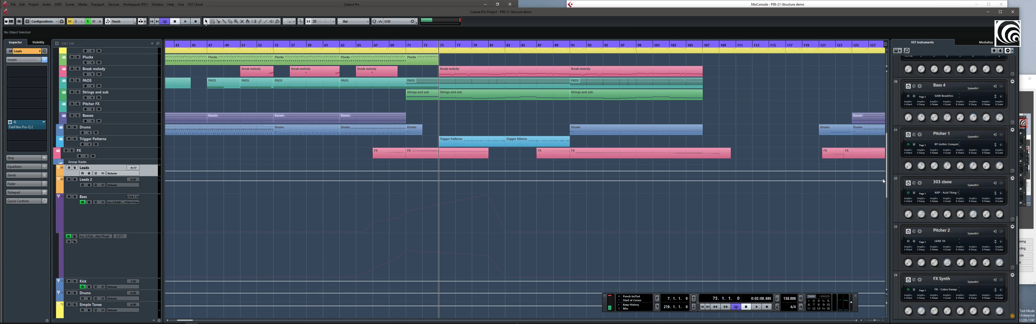
{"action": "scroll", "coordinate": [882, 178], "scroll_direction": "down", "scroll_amount": 5}
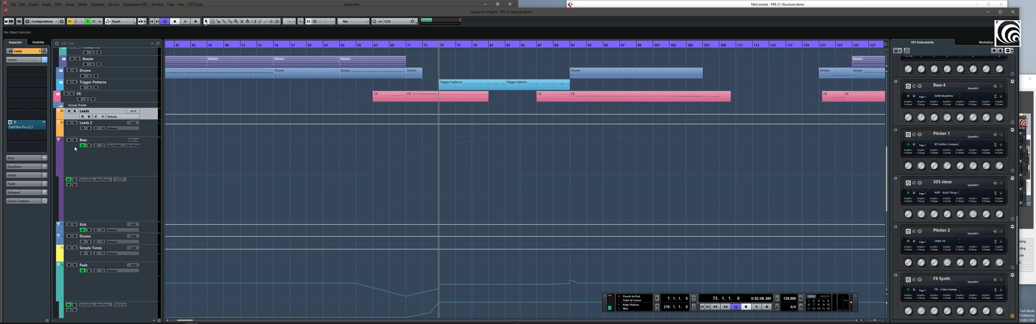
{"action": "left_click", "coordinate": [71, 129]}
{"action": "left_click", "coordinate": [105, 173]}
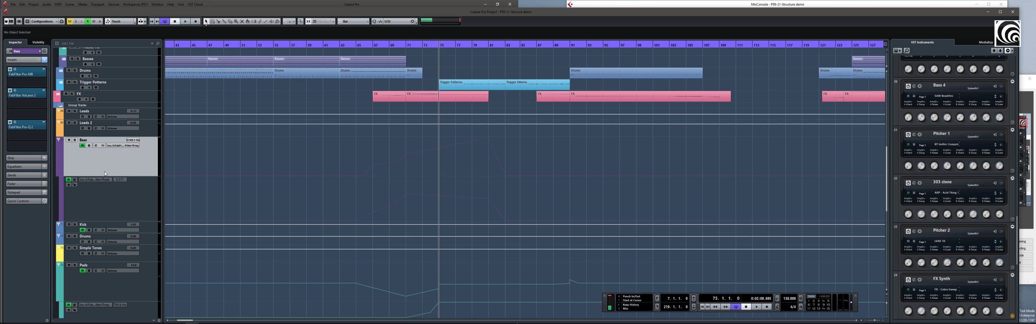
{"action": "left_click", "coordinate": [154, 242]}
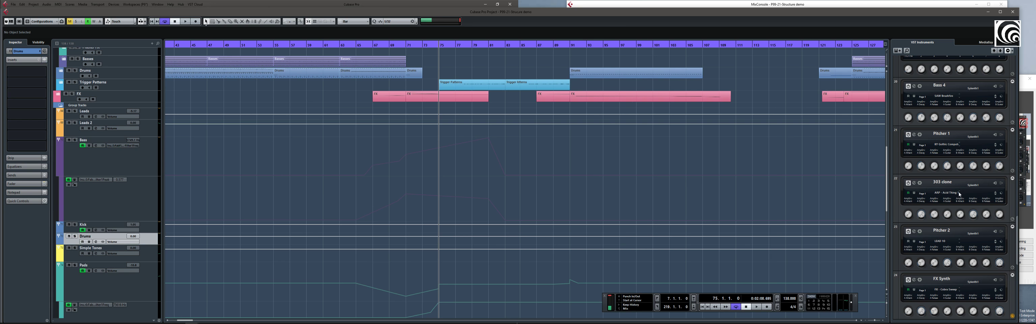
Compare the inserts of the Effects and Effects sidechained group tracks, leaving Effects sidechained selected.
{"action": "left_click_drag", "start_coordinate": [887, 190], "coordinate": [875, 208]}
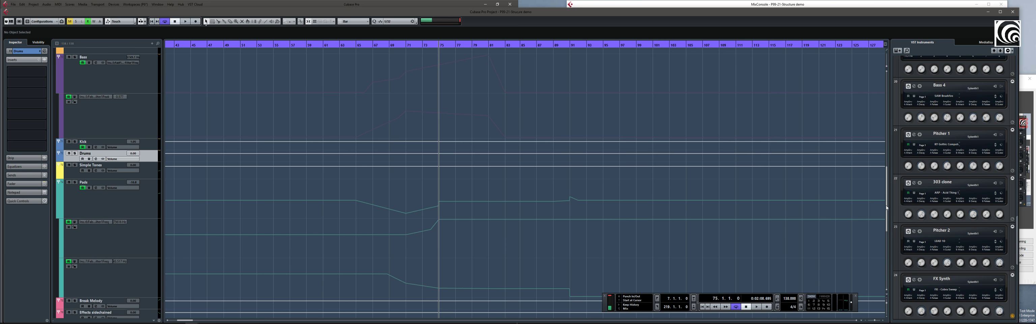
{"action": "left_click_drag", "start_coordinate": [885, 205], "coordinate": [867, 253]}
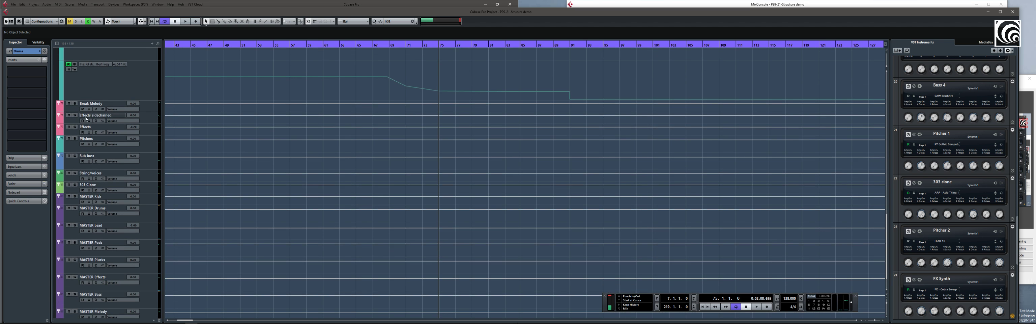
{"action": "left_click", "coordinate": [73, 135]}
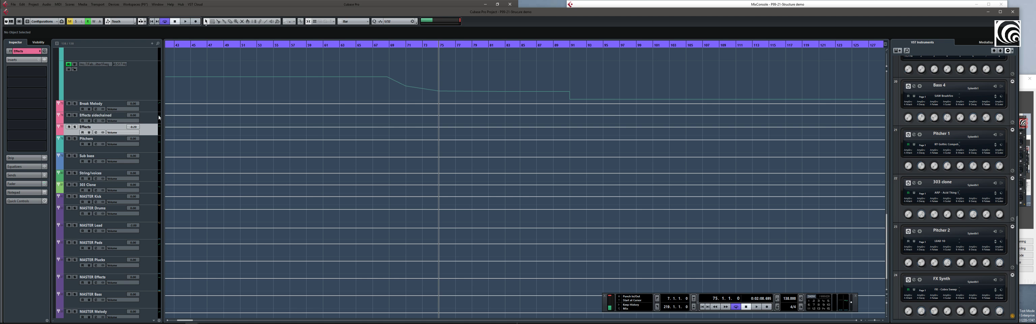
{"action": "left_click", "coordinate": [69, 121]}
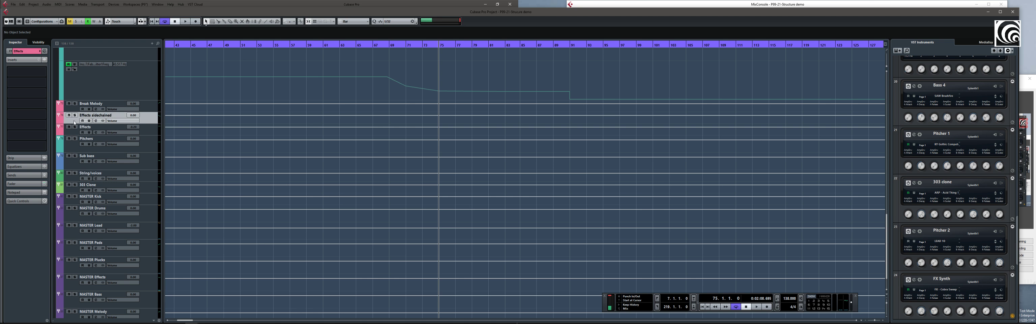
{"action": "left_click", "coordinate": [75, 133]}
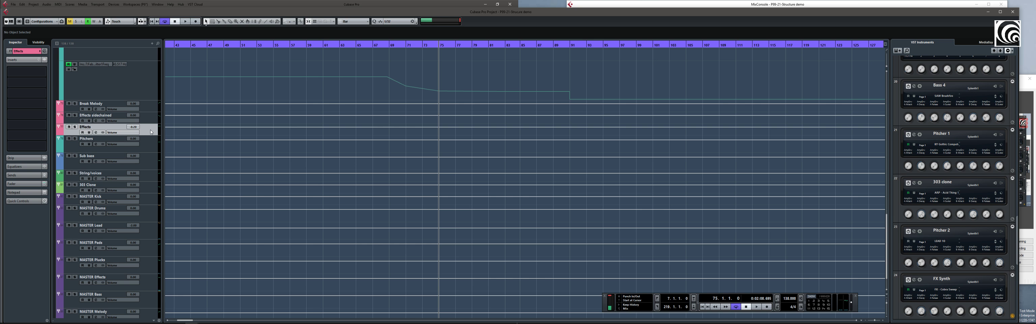
{"action": "left_click", "coordinate": [77, 122]}
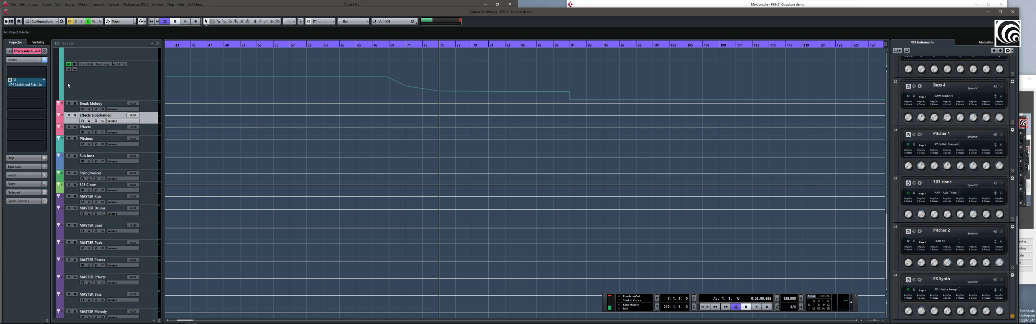
Examine the VPS Multiband Sidechain insert on Effects sidechained, close it, and bring the MASTER group tracks into view.
{"action": "double_click", "coordinate": [28, 85]}
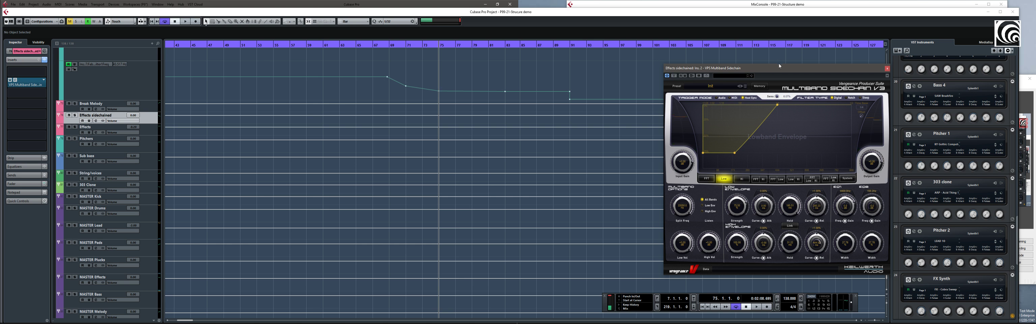
{"action": "left_click_drag", "start_coordinate": [778, 64], "coordinate": [297, 67]}
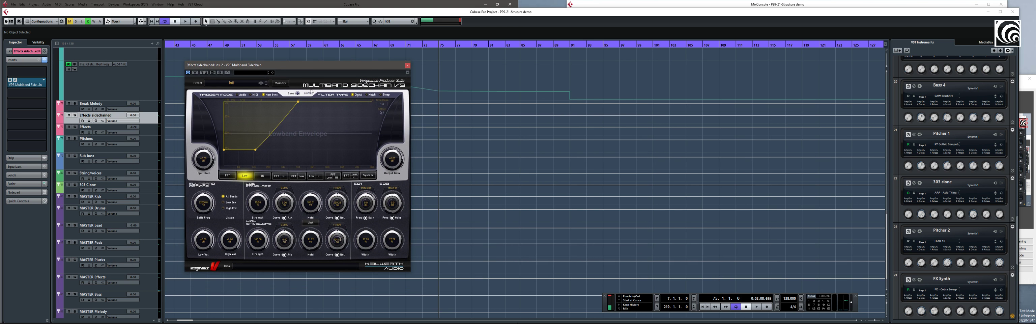
{"action": "left_click", "coordinate": [407, 66]}
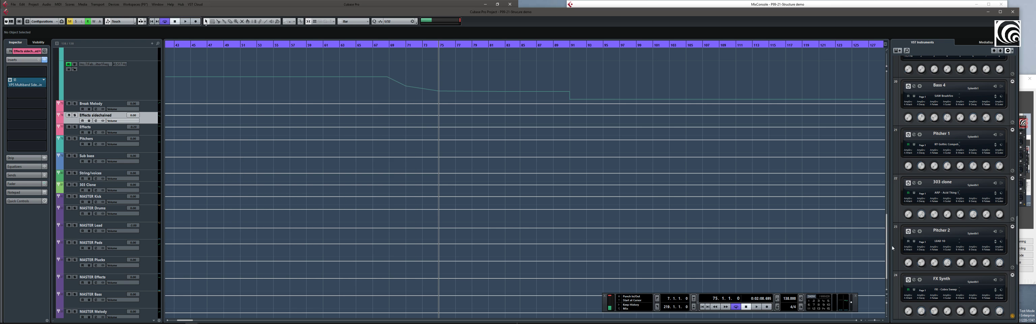
{"action": "left_click_drag", "start_coordinate": [887, 255], "coordinate": [876, 264]}
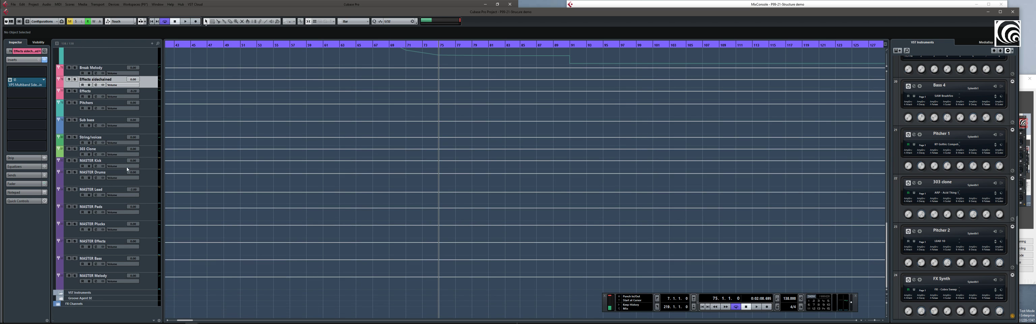
Select the MASTER Kick, MASTER Drums, MASTER Lead and MASTER Pads group tracks one after another to examine them.
{"action": "left_click", "coordinate": [150, 163]}
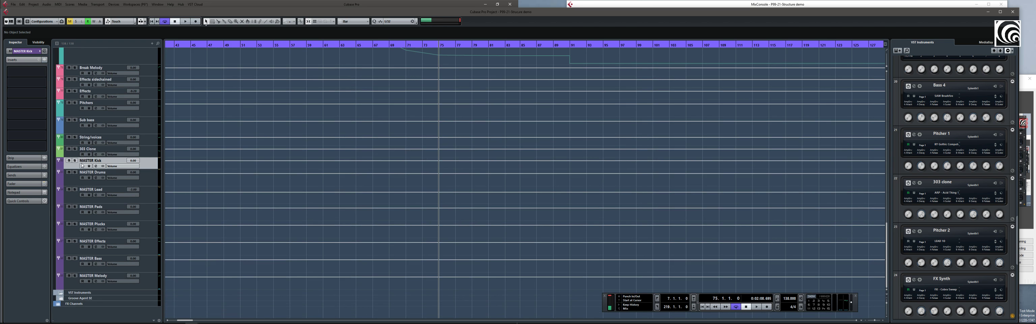
{"action": "left_click", "coordinate": [75, 182]}
{"action": "left_click", "coordinate": [74, 169]}
{"action": "left_click_drag", "start_coordinate": [90, 162], "coordinate": [91, 166]}
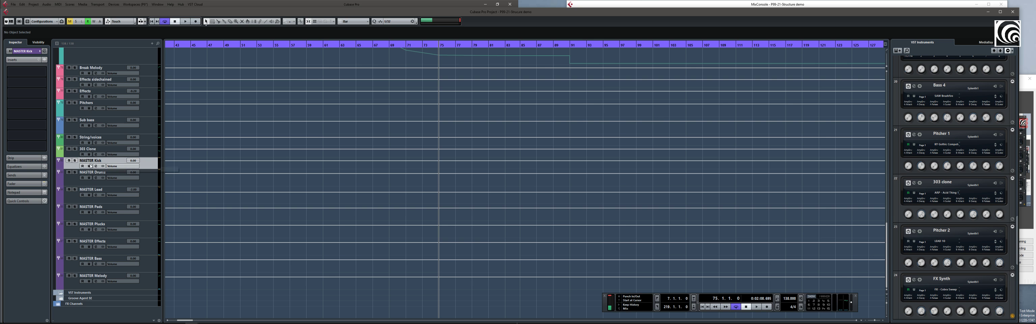
{"action": "left_click", "coordinate": [74, 181]}
{"action": "left_click", "coordinate": [75, 201]}
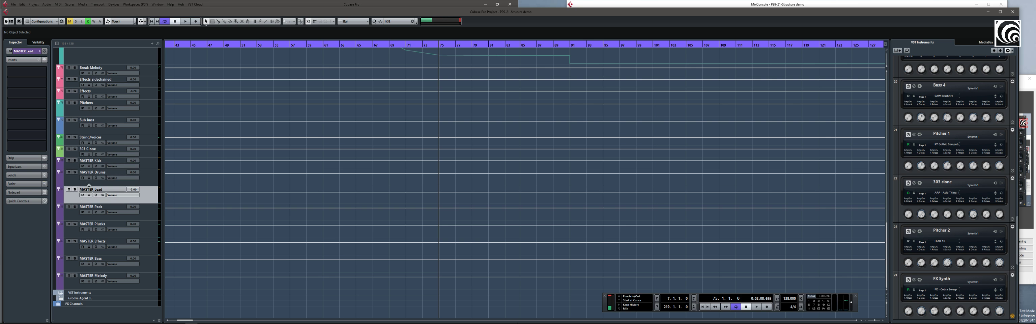
{"action": "left_click", "coordinate": [74, 218]}
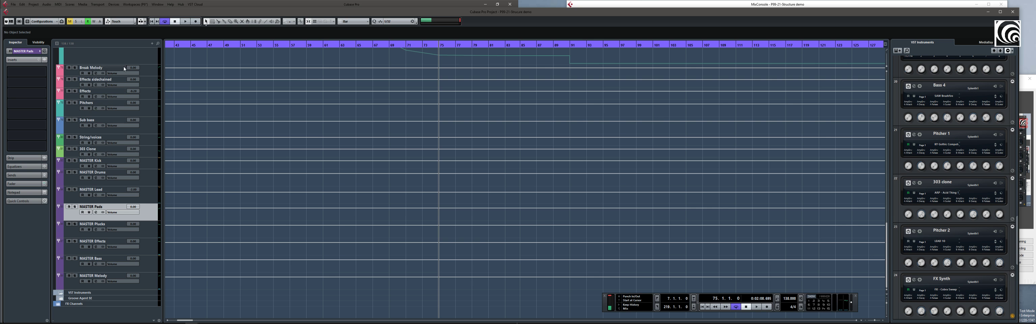
Go through the MASTER Kick, Drums, Lead and Pads groups again to compare them, ending on MASTER Pads.
{"action": "left_click", "coordinate": [149, 167]}
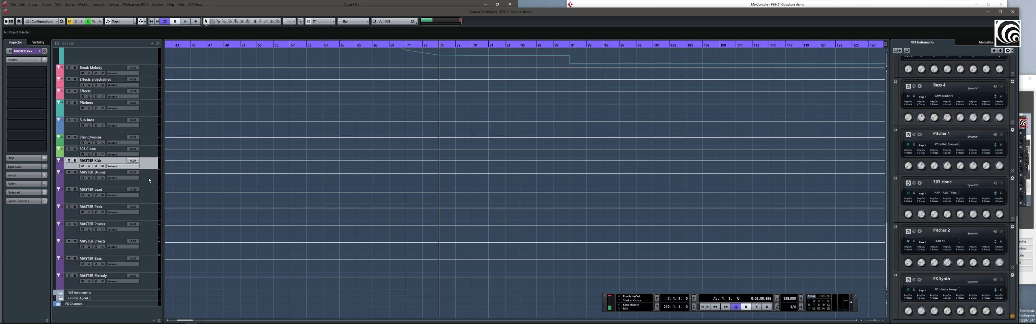
{"action": "left_click", "coordinate": [153, 174]}
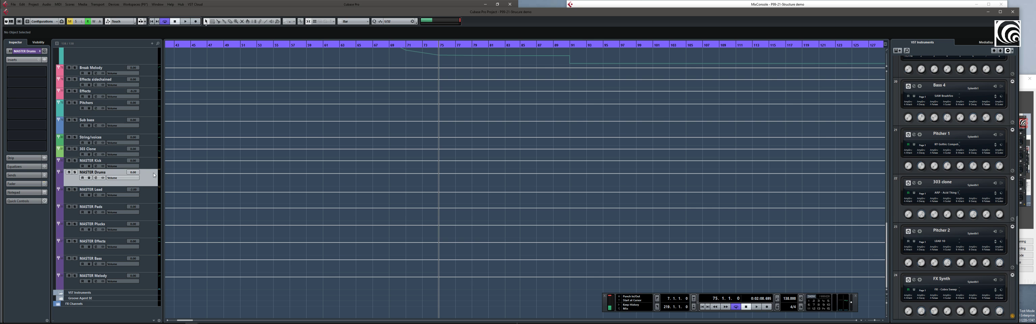
{"action": "left_click", "coordinate": [148, 202]}
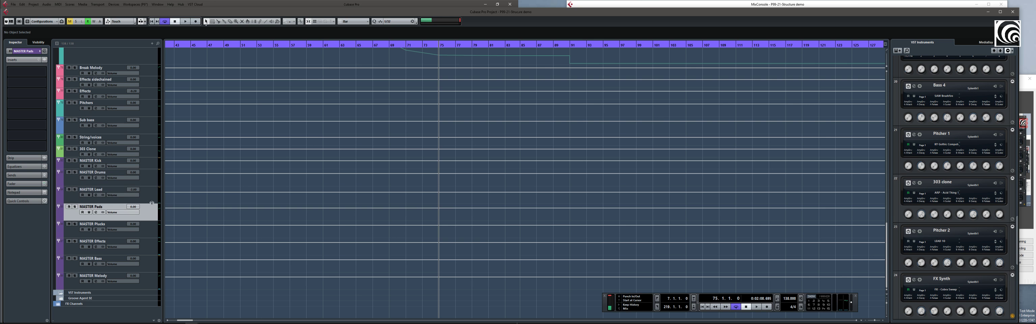
{"action": "left_click", "coordinate": [152, 183]}
{"action": "left_click", "coordinate": [150, 166]}
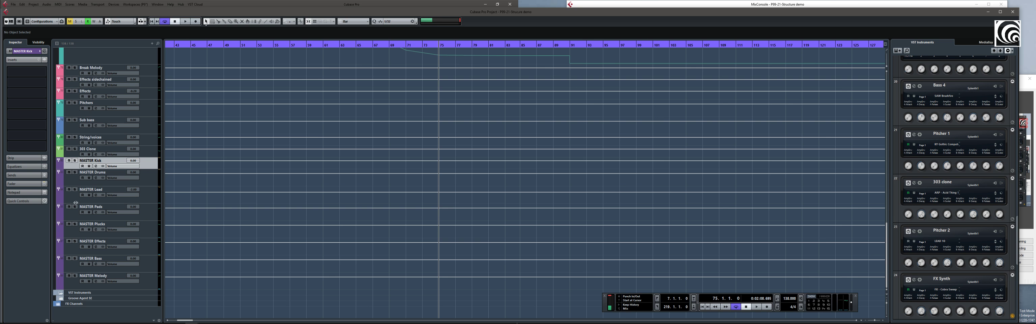
{"action": "left_click", "coordinate": [146, 197]}
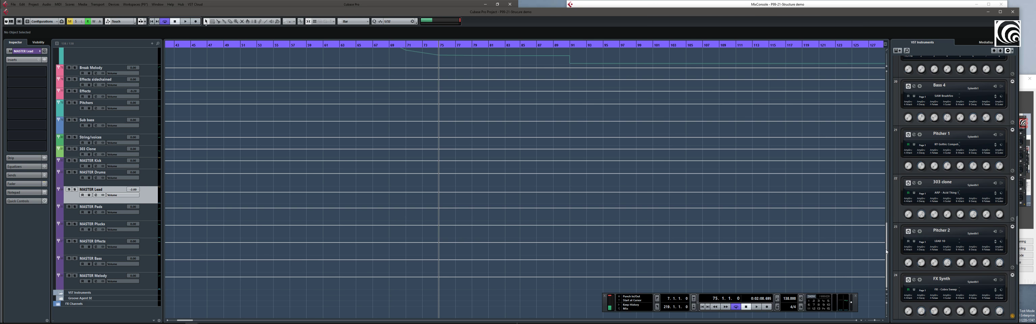
{"action": "mouse_move", "coordinate": [886, 250]}
{"action": "left_mouse_down"}
{"action": "mouse_move", "coordinate": [888, 176]}
{"action": "mouse_move", "coordinate": [872, 253]}
{"action": "left_mouse_up"}
{"action": "left_click", "coordinate": [149, 213]}
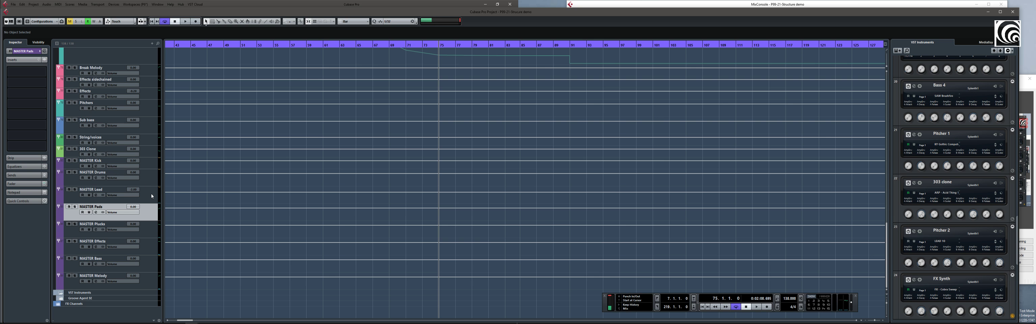
Return to MASTER Kick and go down through every MASTER group track, finishing with MASTER Melody selected.
{"action": "key", "text": "Up"}
{"action": "key", "text": "Up"}
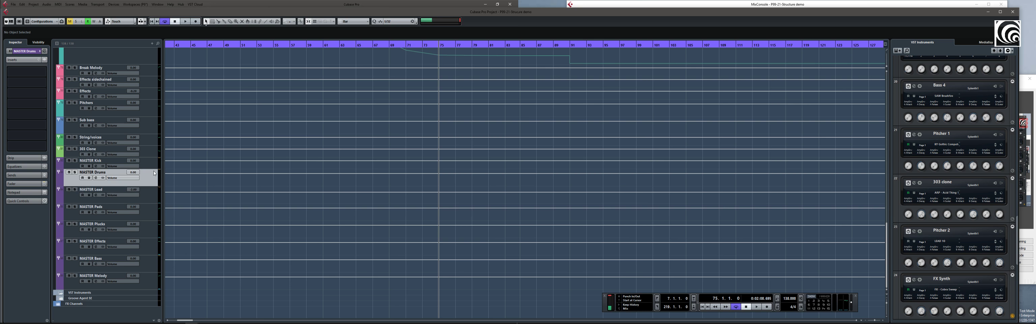
{"action": "key", "text": "Up"}
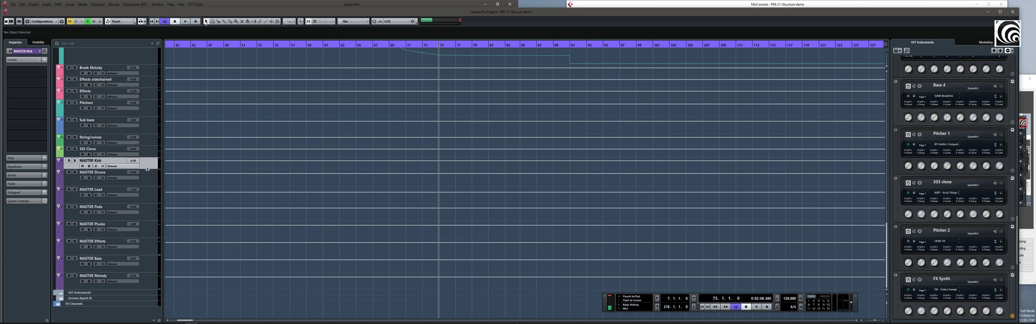
{"action": "left_click_drag", "start_coordinate": [147, 173], "coordinate": [149, 170]}
{"action": "left_click", "coordinate": [150, 182]}
{"action": "left_click", "coordinate": [150, 198]}
{"action": "left_click", "coordinate": [147, 210]}
{"action": "left_click", "coordinate": [151, 232]}
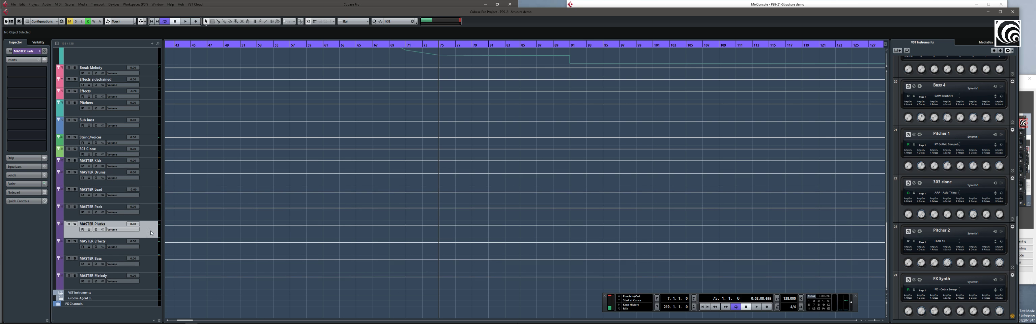
{"action": "left_click", "coordinate": [148, 246]}
{"action": "left_click", "coordinate": [148, 268]}
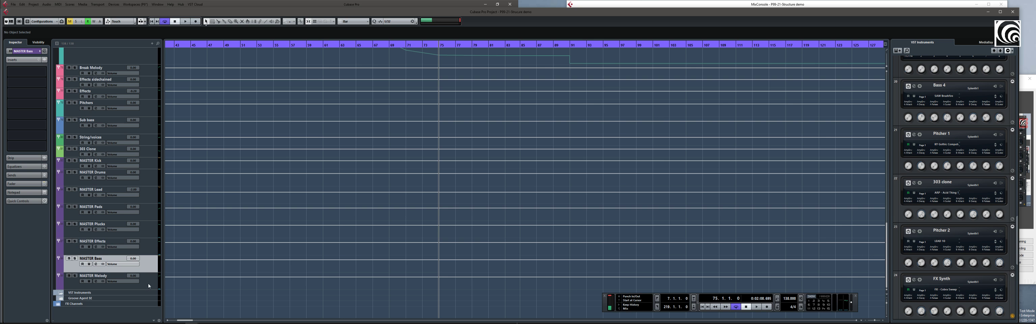
{"action": "left_click", "coordinate": [148, 281]}
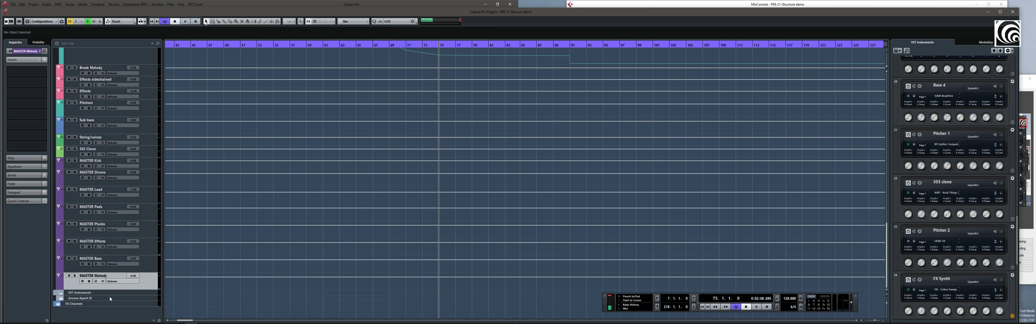
Expand the FX Channels folder, collapse the Group Tracks folder, and look over the FX channel tracks.
{"action": "left_click", "coordinate": [57, 305]}
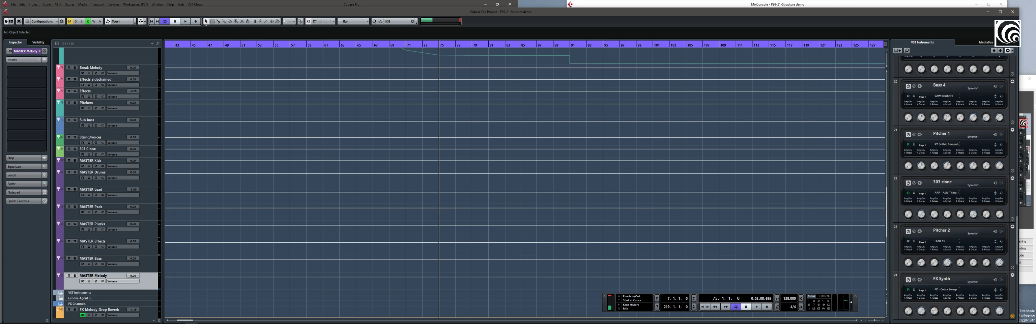
{"action": "left_click_drag", "start_coordinate": [886, 207], "coordinate": [862, 142]}
{"action": "scroll", "coordinate": [526, 200], "scroll_direction": "up", "scroll_amount": 2}
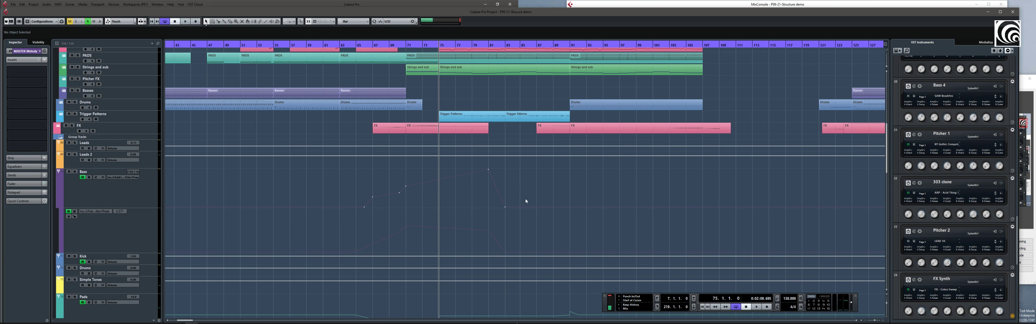
{"action": "left_click", "coordinate": [60, 138]}
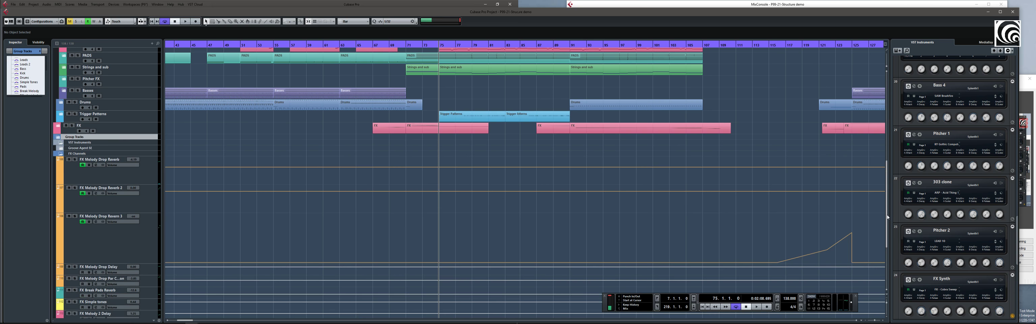
{"action": "scroll", "coordinate": [876, 241], "scroll_direction": "down", "scroll_amount": 8}
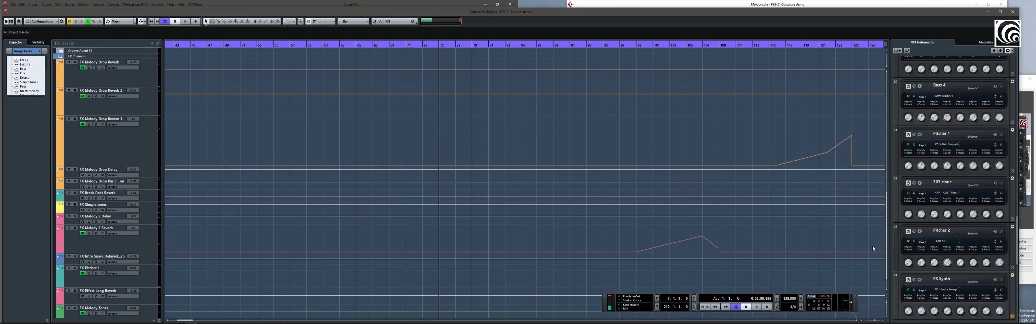
{"action": "scroll", "coordinate": [872, 246], "scroll_direction": "up", "scroll_amount": 5}
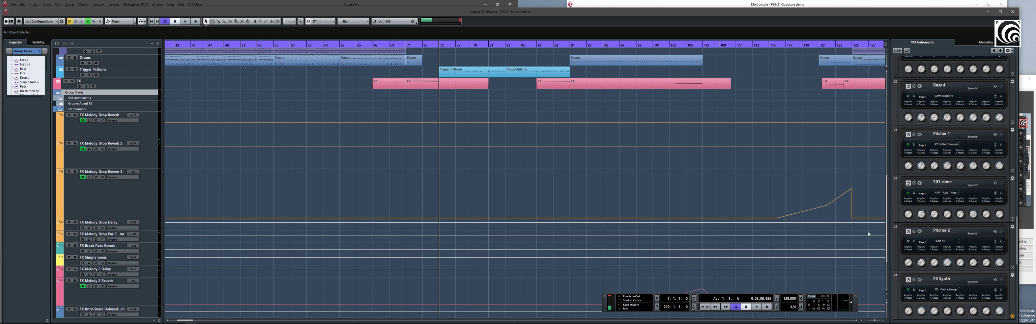
{"action": "scroll", "coordinate": [151, 139], "scroll_direction": "up", "scroll_amount": 10}
{"action": "scroll", "coordinate": [139, 219], "scroll_direction": "down", "scroll_amount": 10}
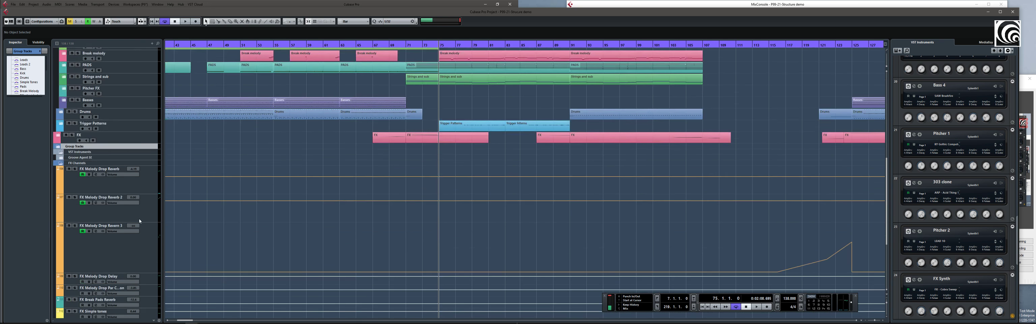
View the Add Track types from FX Melody Drop Reverb 3, dismiss them, and examine the inserts of FX Melody Drop Reverb.
{"action": "right_click", "coordinate": [140, 193]}
{"action": "mouse_move", "coordinate": [168, 197]}
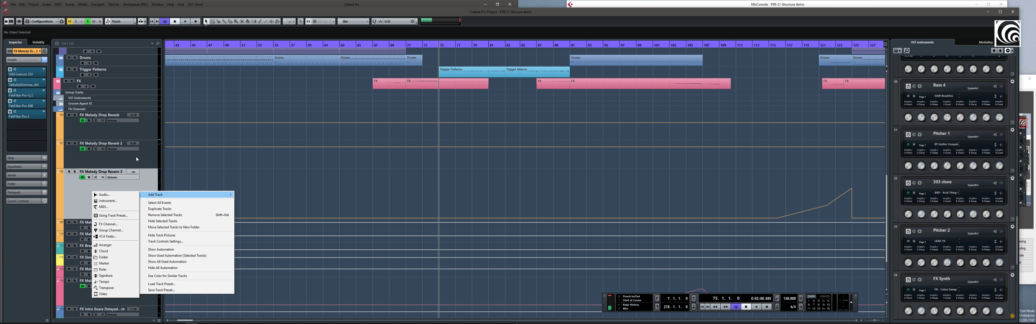
{"action": "key", "text": "Escape"}
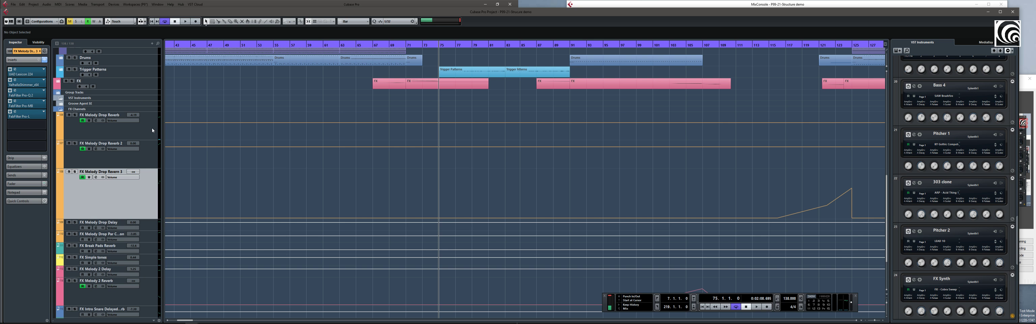
{"action": "left_click", "coordinate": [151, 137]}
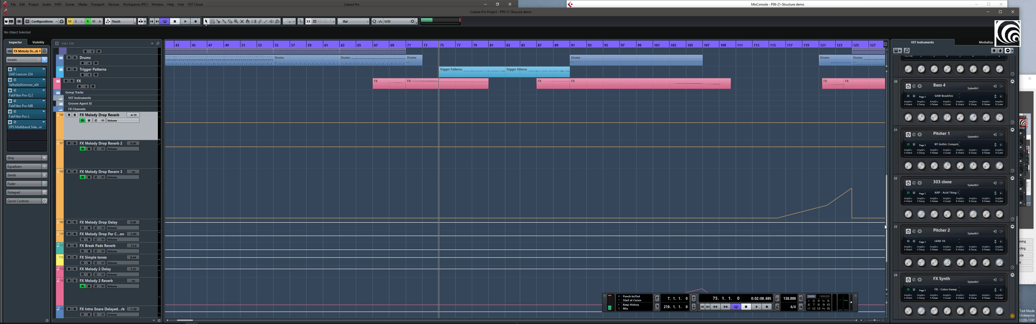
Select the Melody Drop 2 Lead track in the Synths folder and examine its audio sends and inserts.
{"action": "left_click_drag", "start_coordinate": [887, 226], "coordinate": [883, 95]}
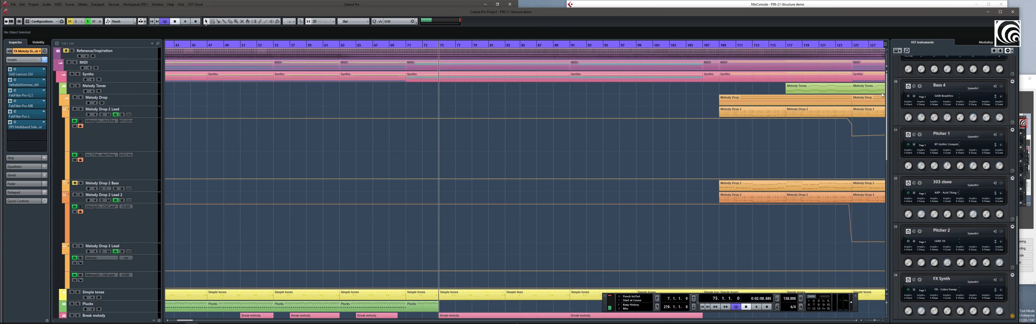
{"action": "left_click", "coordinate": [147, 112]}
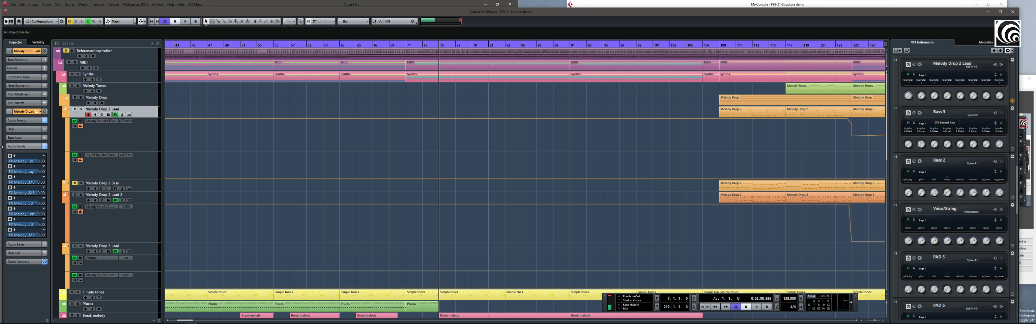
{"action": "left_click", "coordinate": [41, 120]}
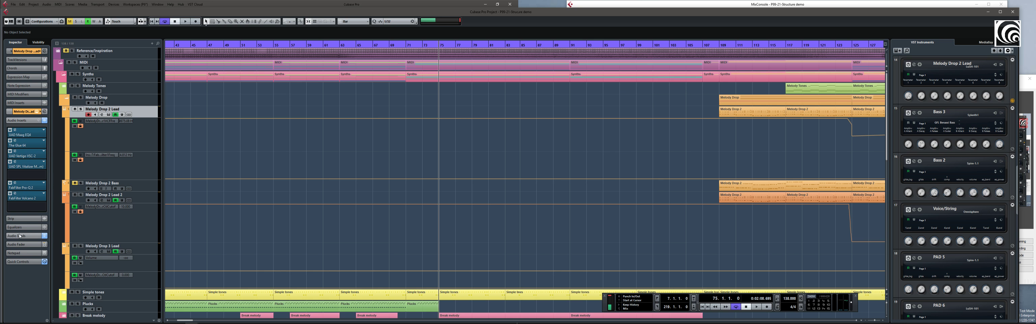
Solo Melody Drop 2 Lead, play it briefly from bar 109, and stop playback.
{"action": "left_click", "coordinate": [81, 109]}
{"action": "left_click", "coordinate": [720, 45]}
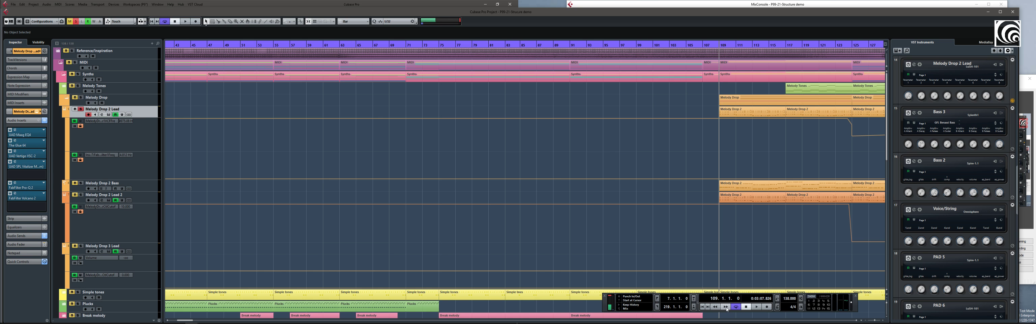
{"action": "left_click", "coordinate": [756, 306]}
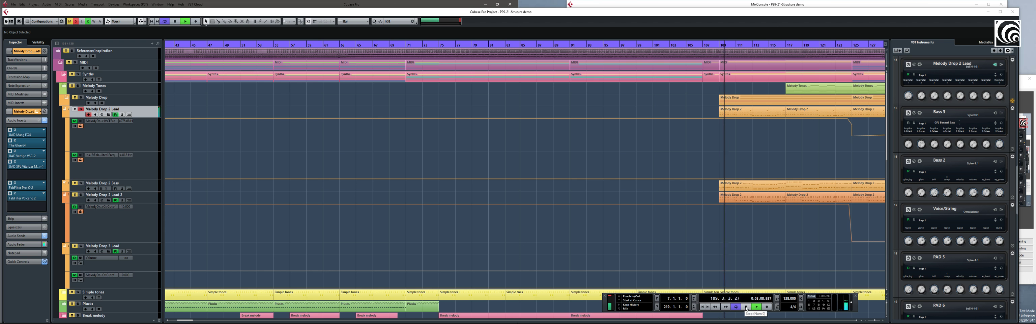
{"action": "left_click", "coordinate": [746, 307]}
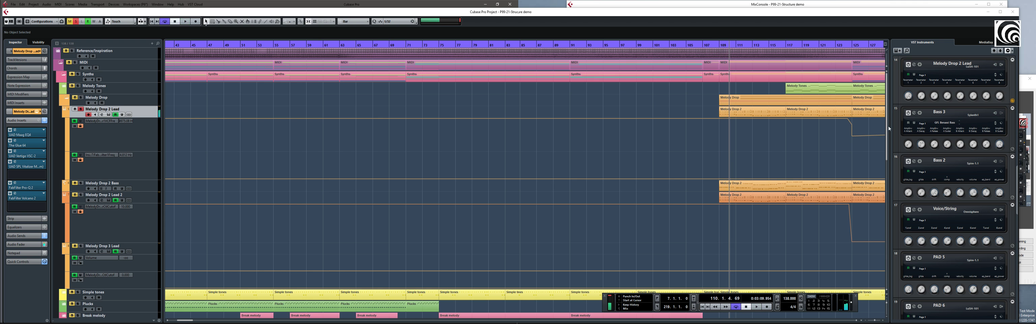
Inspect the inserts of FX Melody Drop Reverb and FX Melody Drop Delay, then briefly play the soloed lead to check the FX channel levels.
{"action": "left_click_drag", "start_coordinate": [887, 131], "coordinate": [834, 278]}
{"action": "scroll", "coordinate": [835, 264], "scroll_direction": "up", "scroll_amount": 3}
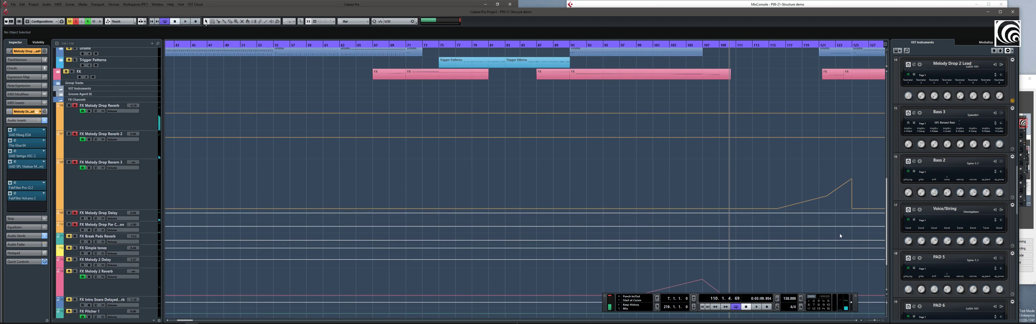
{"action": "left_click", "coordinate": [141, 118]}
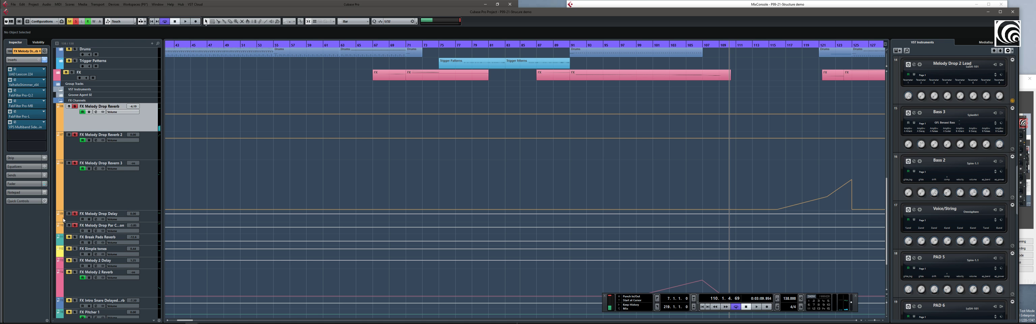
{"action": "left_click", "coordinate": [153, 217]}
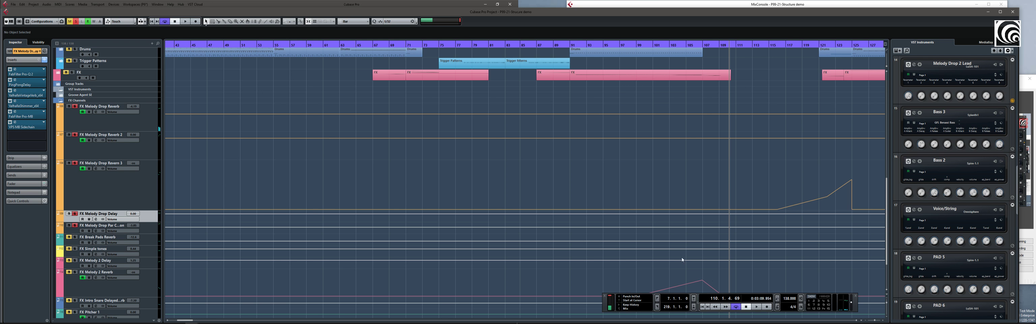
{"action": "left_click", "coordinate": [756, 307]}
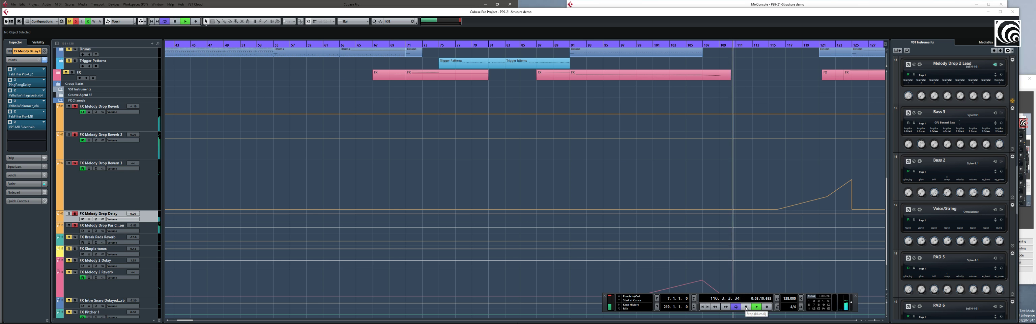
{"action": "left_click", "coordinate": [746, 306]}
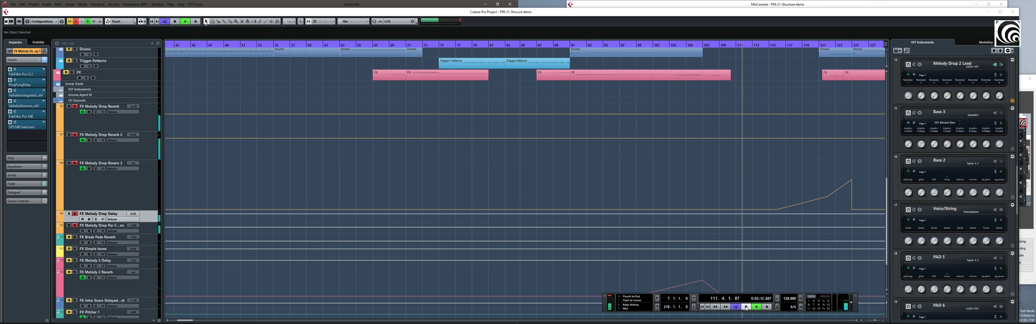
Inspect the inserts of the FX channel below FX Melody Drop Delay, then examine Melody Drop 2 Lead's audio sends.
{"action": "left_click", "coordinate": [147, 228]}
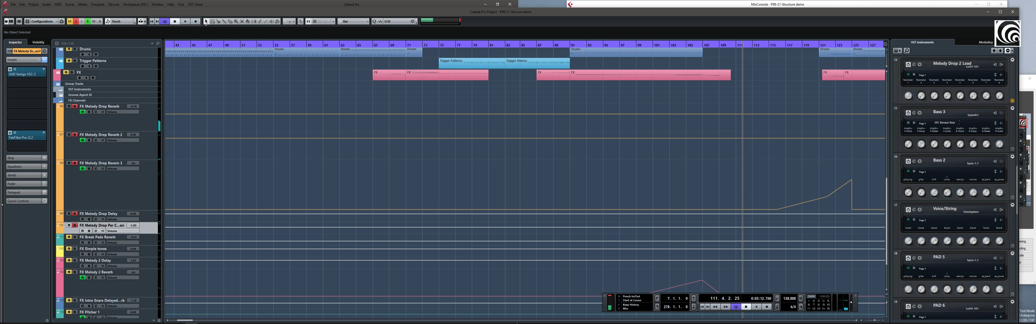
{"action": "scroll", "coordinate": [882, 233], "scroll_direction": "up", "scroll_amount": 15}
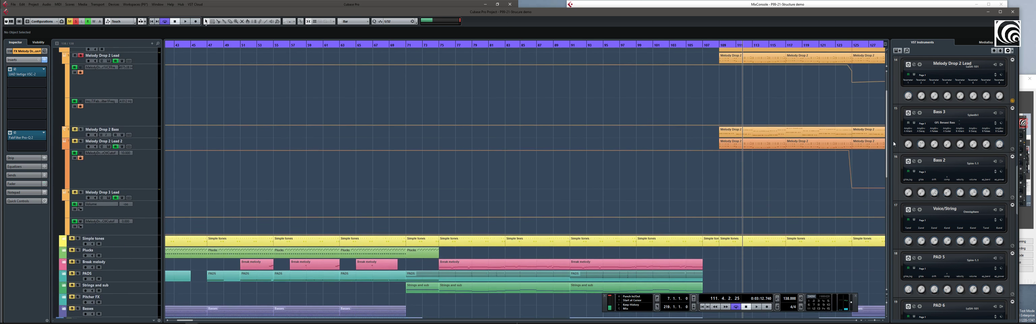
{"action": "left_click", "coordinate": [154, 108]}
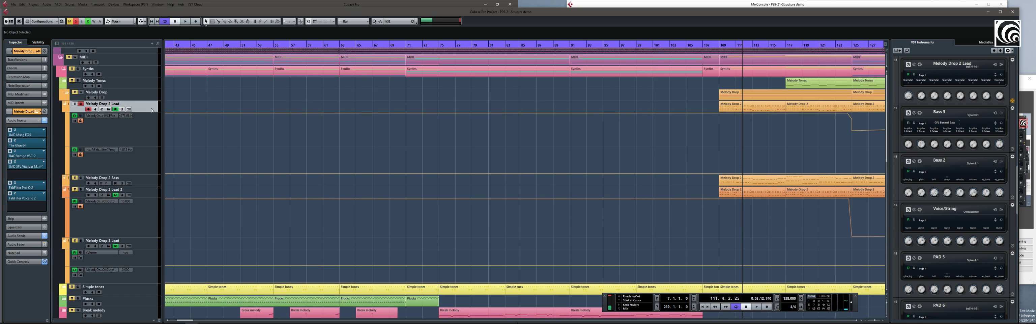
{"action": "left_click", "coordinate": [21, 235]}
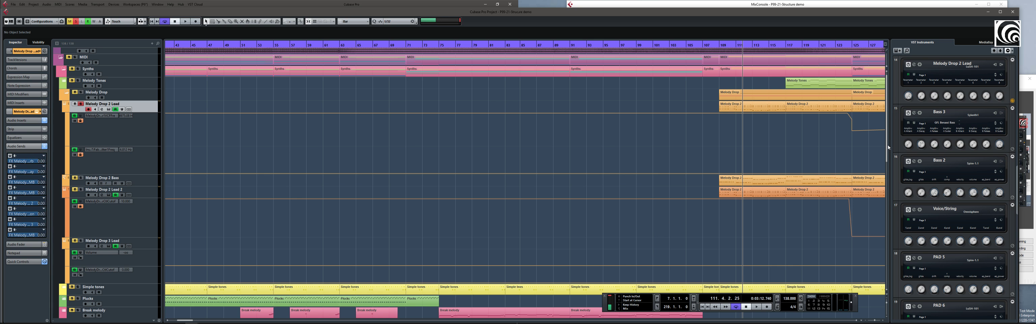
Play the soloed Melody Drop 2 Lead from bar 107 while comparing its track with the FX Melody Drop channels.
{"action": "left_click_drag", "start_coordinate": [886, 145], "coordinate": [853, 249]}
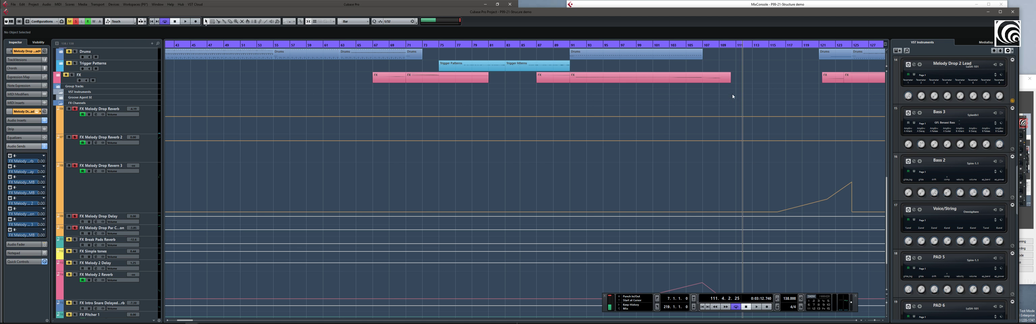
{"action": "left_click", "coordinate": [703, 45]}
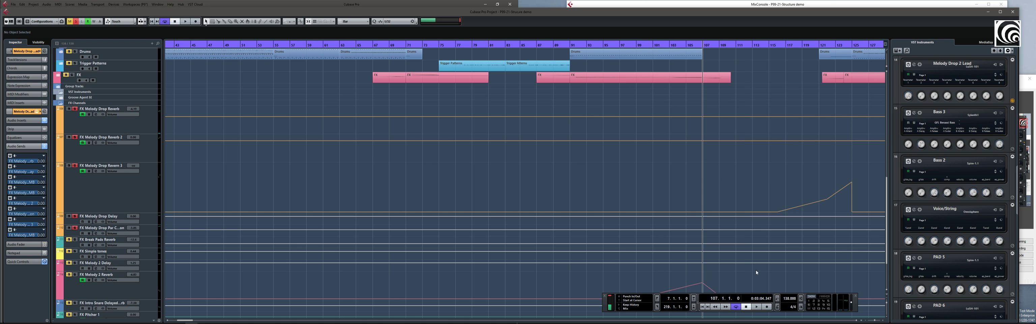
{"action": "left_click", "coordinate": [756, 308]}
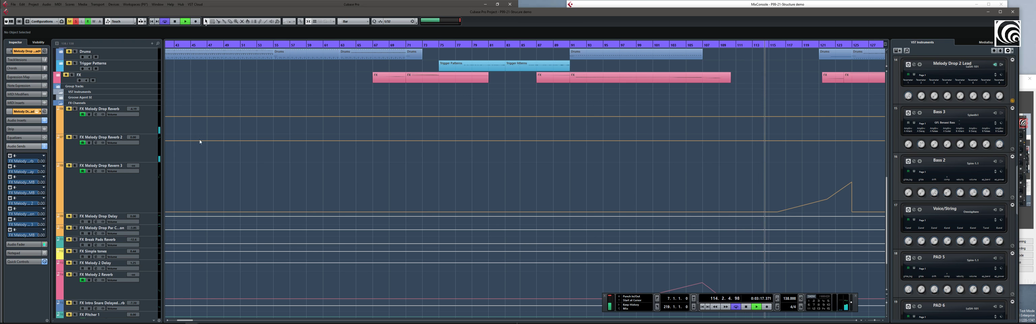
{"action": "scroll", "coordinate": [883, 149], "scroll_direction": "up", "scroll_amount": 5}
{"action": "scroll", "coordinate": [883, 149], "scroll_direction": "up", "scroll_amount": 3}
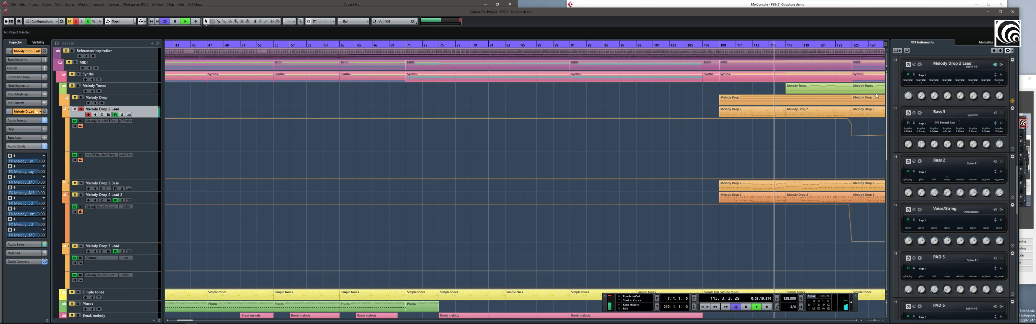
{"action": "scroll", "coordinate": [874, 98], "scroll_direction": "down", "scroll_amount": 10}
{"action": "scroll", "coordinate": [856, 195], "scroll_direction": "up", "scroll_amount": 8}
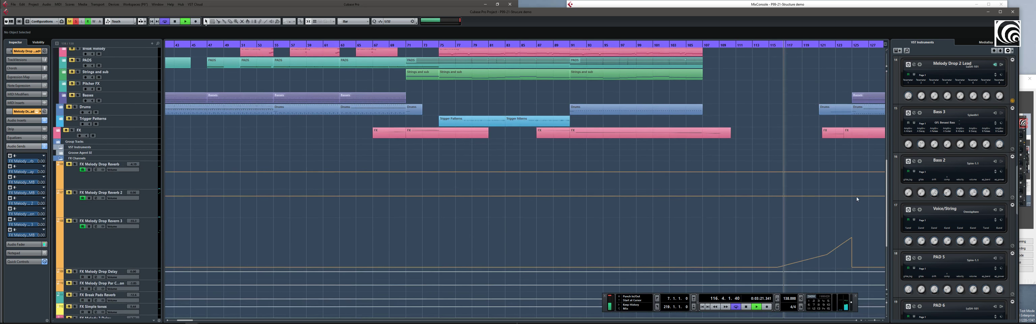
{"action": "scroll", "coordinate": [856, 196], "scroll_direction": "down", "scroll_amount": 6}
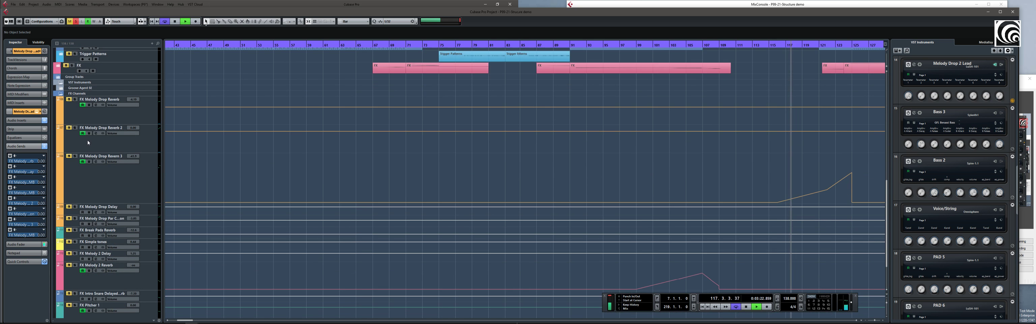
Add FX Melody Drop Reverb, Reverb 2, Reverb 3, the channel below Delay, and Delay to the solo during playback, then stop.
{"action": "left_click", "coordinate": [74, 100]}
{"action": "left_click", "coordinate": [75, 128]}
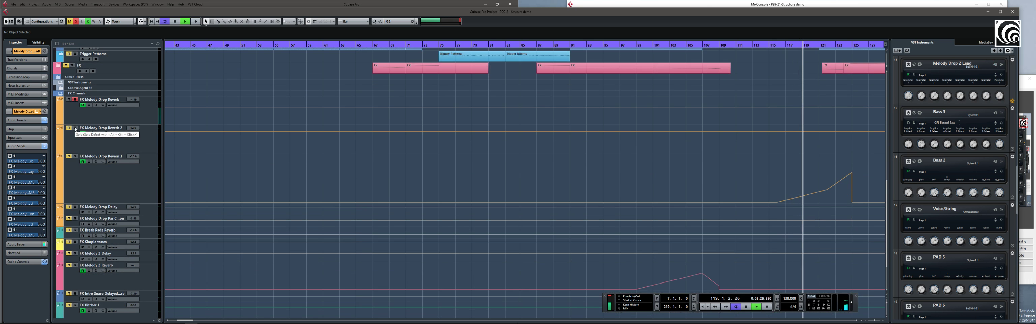
{"action": "left_click", "coordinate": [74, 156]}
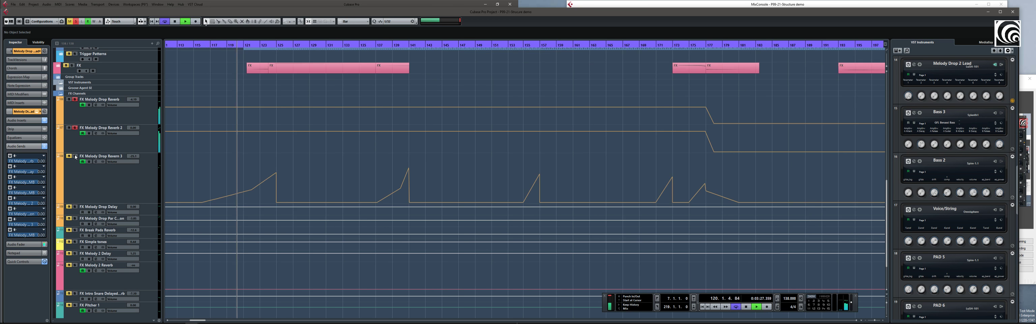
{"action": "left_click", "coordinate": [75, 218]}
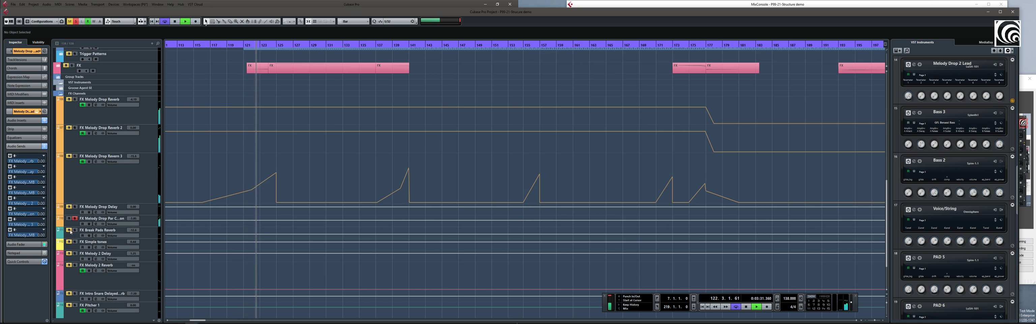
{"action": "left_click", "coordinate": [75, 206]}
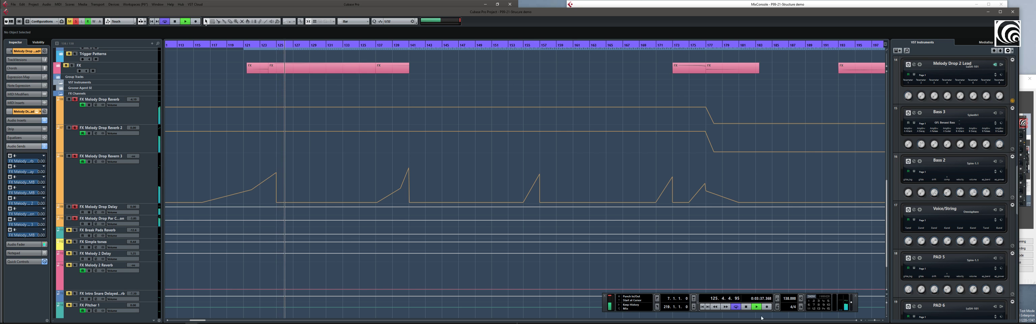
{"action": "left_click", "coordinate": [745, 306]}
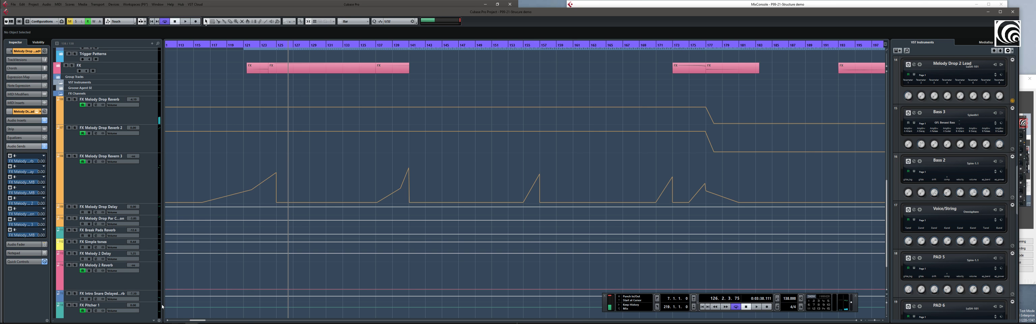
Examine the volume automation curves of FX Melody Drop Reverb 3, FX Melody 2 Reverb and FX Pitcher 1 along the timeline.
{"action": "left_click_drag", "start_coordinate": [196, 321], "coordinate": [192, 320]}
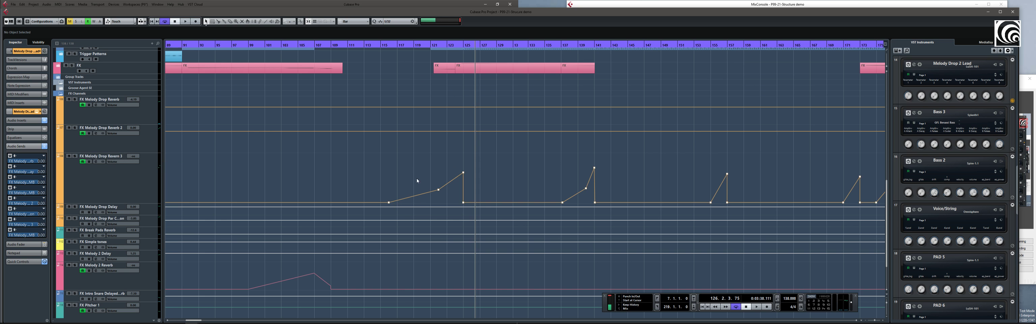
{"action": "left_click_drag", "start_coordinate": [189, 320], "coordinate": [177, 320]}
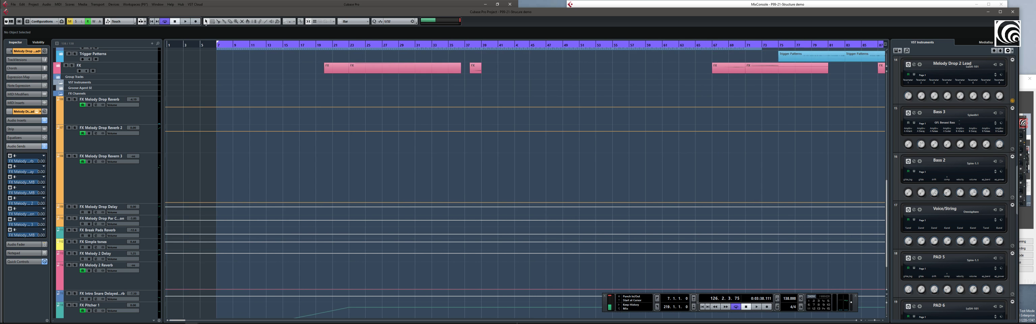
{"action": "scroll", "coordinate": [886, 206], "scroll_direction": "up", "scroll_amount": 3}
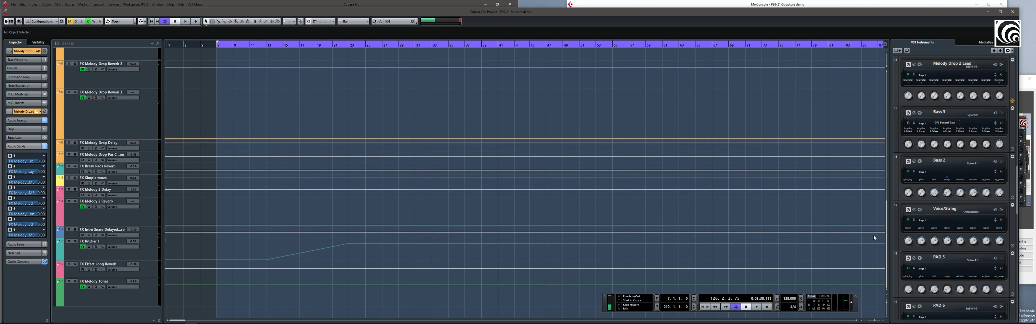
{"action": "scroll", "coordinate": [859, 203], "scroll_direction": "down", "scroll_amount": 2}
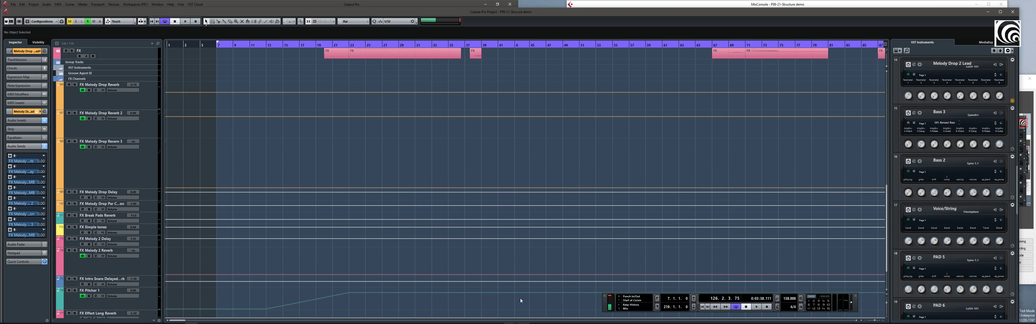
{"action": "mouse_move", "coordinate": [171, 321]}
{"action": "left_mouse_down"}
{"action": "mouse_move", "coordinate": [205, 321]}
{"action": "mouse_move", "coordinate": [177, 321]}
{"action": "left_mouse_up"}
{"action": "left_click_drag", "start_coordinate": [885, 269], "coordinate": [831, 309]}
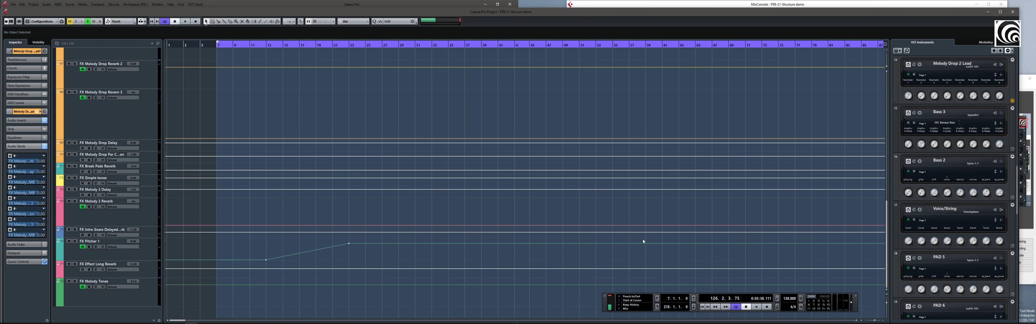
Look over the track list from the synth folders down to the FX channels and return to the Melody Drop folder.
{"action": "left_click_drag", "start_coordinate": [887, 266], "coordinate": [862, 155]}
{"action": "scroll", "coordinate": [863, 157], "scroll_direction": "down", "scroll_amount": 5}
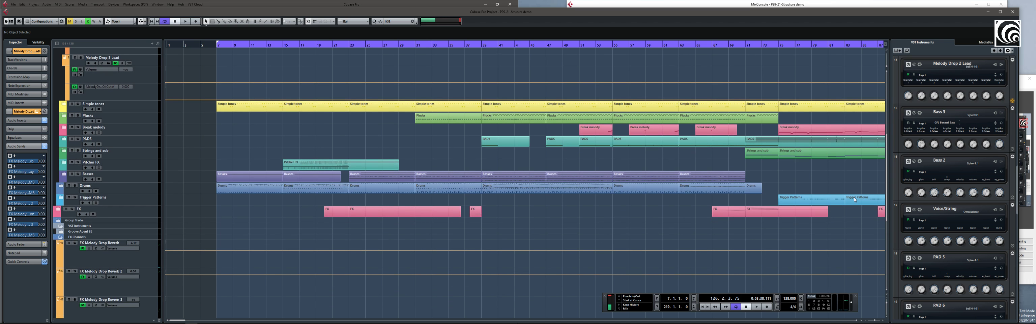
{"action": "scroll", "coordinate": [852, 203], "scroll_direction": "down", "scroll_amount": 1}
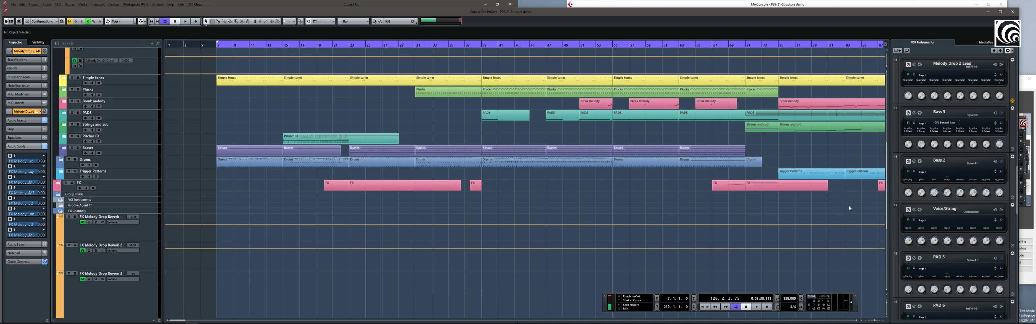
{"action": "scroll", "coordinate": [848, 205], "scroll_direction": "down", "scroll_amount": 3}
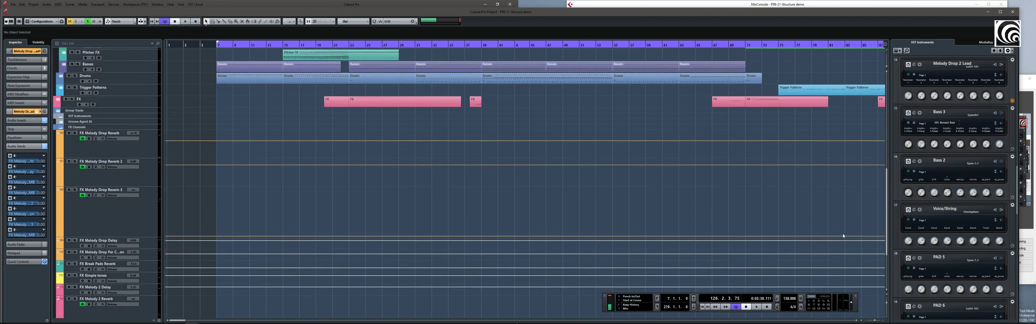
{"action": "scroll", "coordinate": [842, 233], "scroll_direction": "down", "scroll_amount": 3}
{"action": "scroll", "coordinate": [826, 228], "scroll_direction": "up", "scroll_amount": 4}
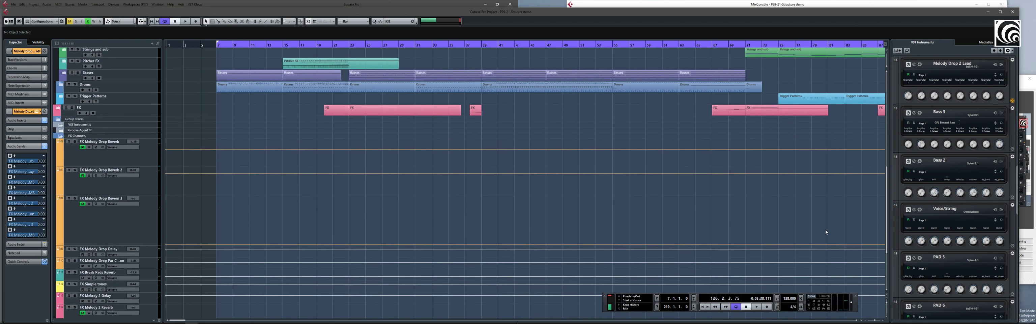
{"action": "scroll", "coordinate": [825, 229], "scroll_direction": "down", "scroll_amount": 2}
{"action": "scroll", "coordinate": [831, 205], "scroll_direction": "up", "scroll_amount": 14}
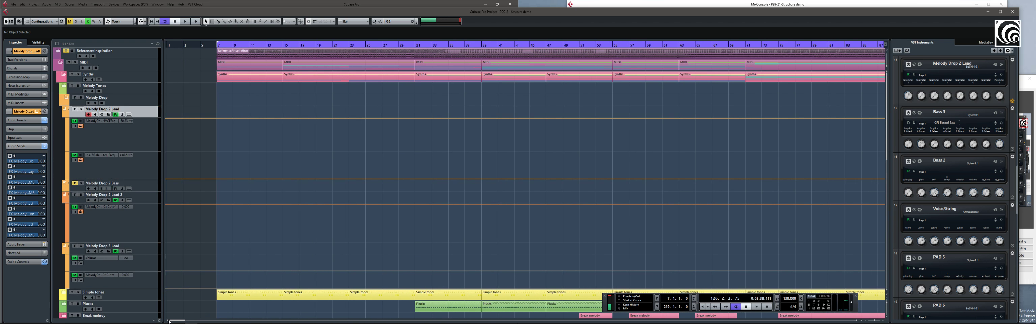
Collapse the Melody Drop folder and briefly view the contents of the Melody Tones folder.
{"action": "left_click", "coordinate": [66, 99]}
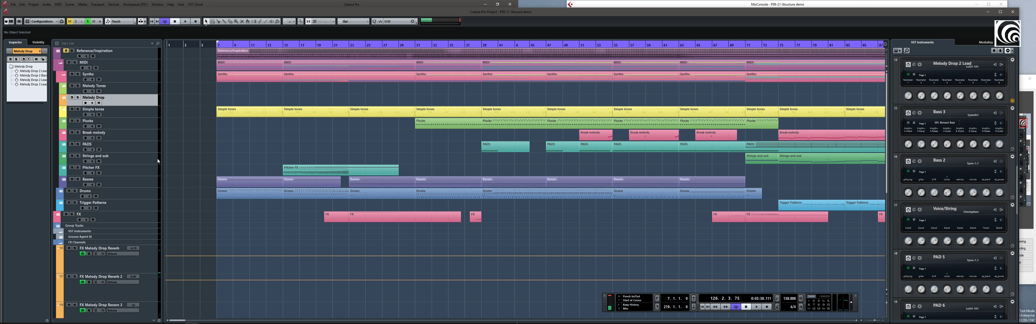
{"action": "left_click", "coordinate": [62, 87]}
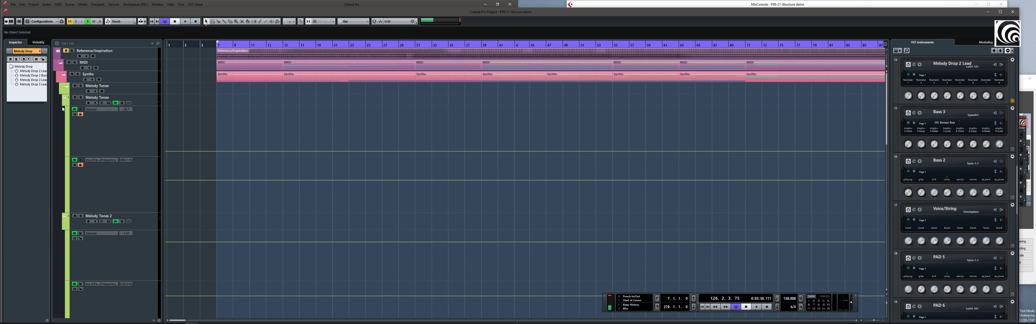
{"action": "left_click", "coordinate": [65, 87]}
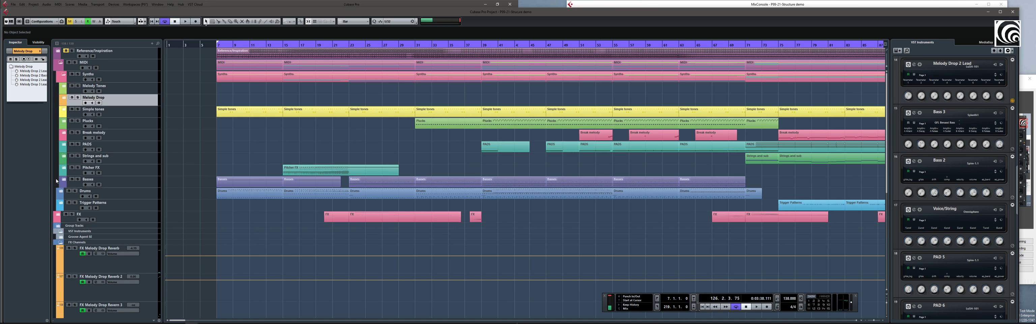
Expand the synth folders from Basses up through Pitcher FX, Strings and sub, PADS, Break melody, Plucks, Simple tones, Melody Drop and Melody Tones.
{"action": "left_click", "coordinate": [65, 181]}
{"action": "left_click", "coordinate": [63, 169]}
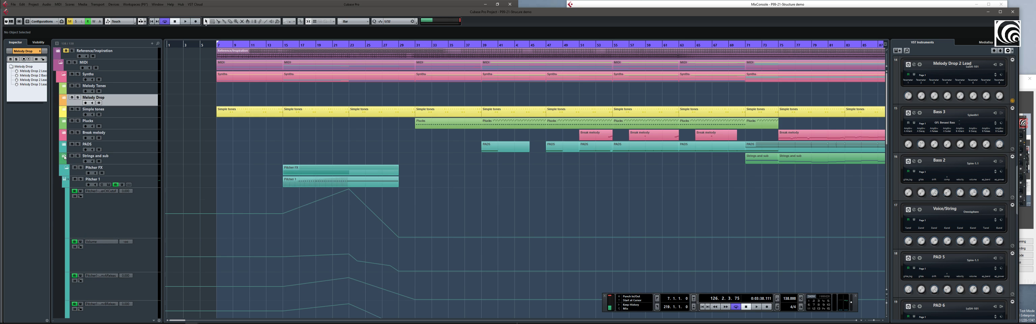
{"action": "left_click", "coordinate": [63, 155]}
{"action": "left_click", "coordinate": [63, 144]}
{"action": "left_click", "coordinate": [64, 133]}
{"action": "left_click", "coordinate": [65, 126]}
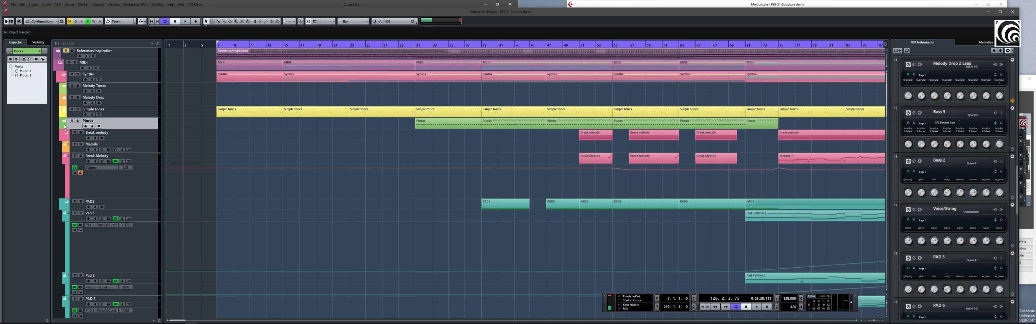
{"action": "left_click", "coordinate": [65, 122]}
{"action": "left_click", "coordinate": [64, 110]}
{"action": "left_click", "coordinate": [63, 99]}
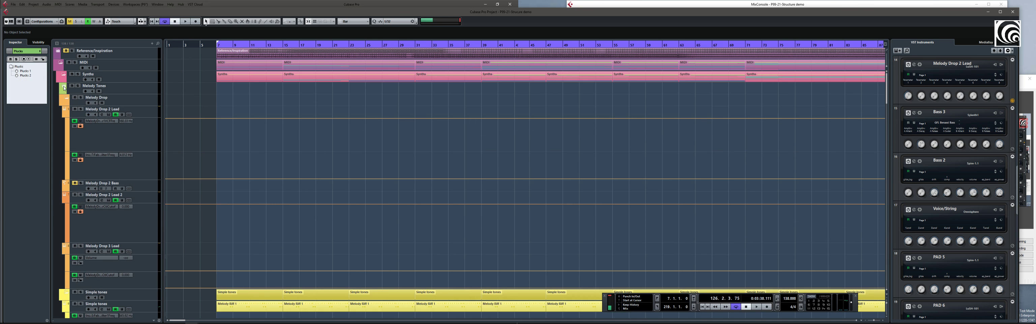
{"action": "left_click", "coordinate": [64, 87]}
Examine the automation lanes of Plucks 1 and Plucks 2 along the timeline, then return to the Melody Tones folder.
{"action": "left_click_drag", "start_coordinate": [887, 80], "coordinate": [855, 141]}
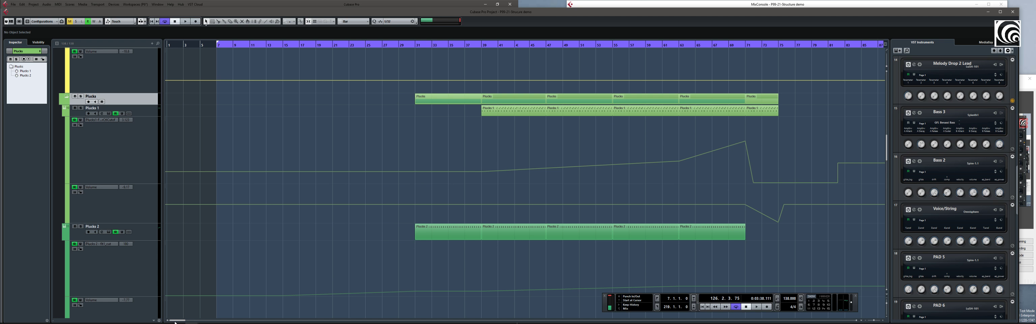
{"action": "left_click_drag", "start_coordinate": [175, 321], "coordinate": [183, 321]}
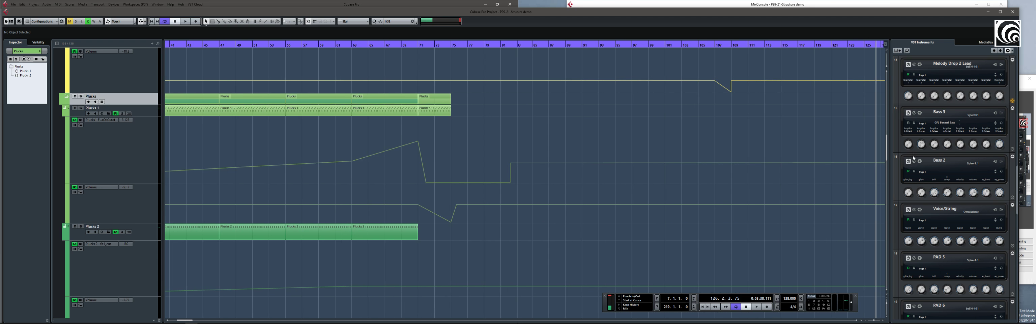
{"action": "left_click_drag", "start_coordinate": [887, 151], "coordinate": [843, 79]}
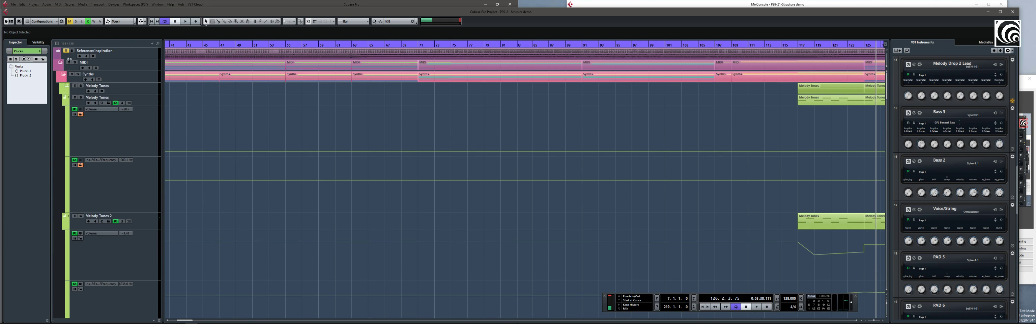
Collapse the synth folders from Melody Tones and Melody Drop down through Plucks, PADS, Pitcher FX and Basses.
{"action": "left_click", "coordinate": [66, 88]}
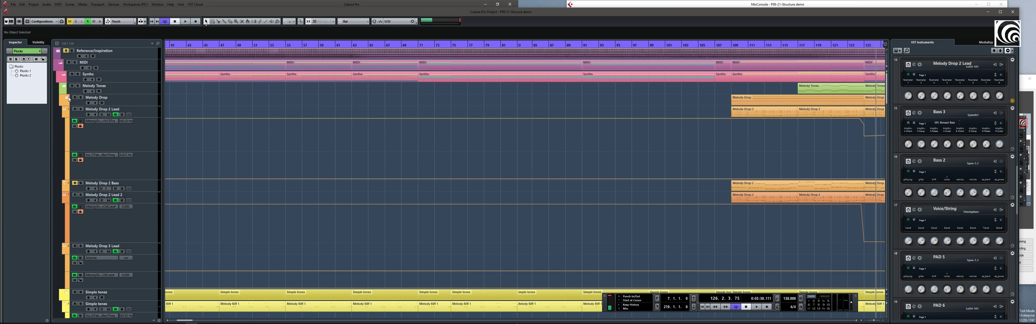
{"action": "left_click", "coordinate": [67, 98]}
{"action": "left_click", "coordinate": [64, 112]}
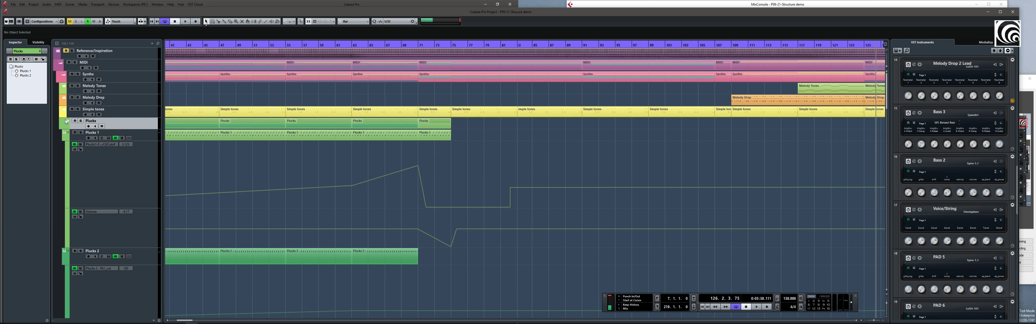
{"action": "left_click", "coordinate": [67, 122]}
{"action": "left_click", "coordinate": [66, 134]}
{"action": "left_click", "coordinate": [66, 146]}
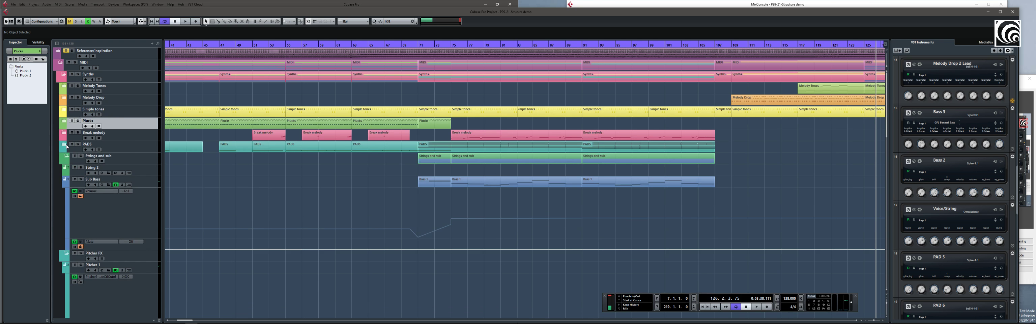
{"action": "left_click", "coordinate": [66, 157]}
{"action": "left_click", "coordinate": [66, 169]}
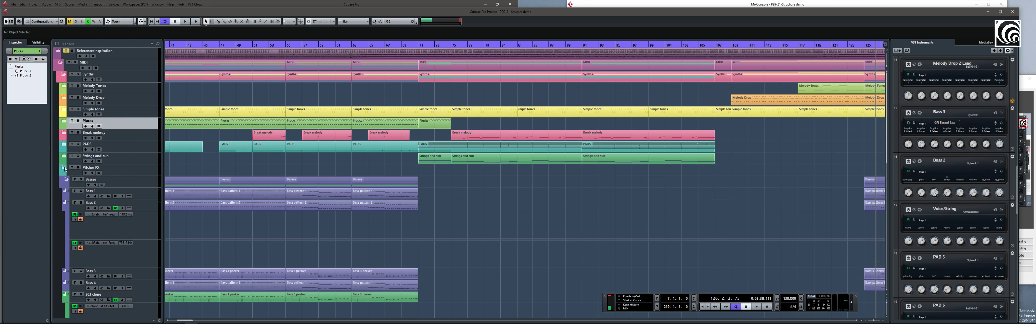
{"action": "left_click", "coordinate": [67, 183]}
{"action": "left_click", "coordinate": [66, 181]}
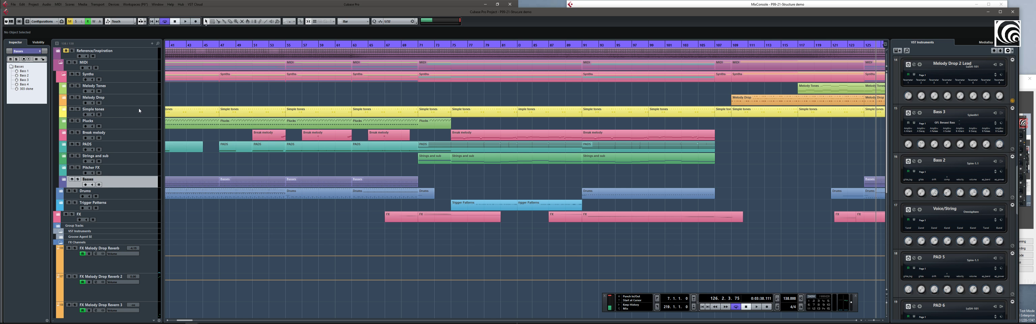
Collapse the Synths folder and go through the remaining main folders, ending with the FX folder selected.
{"action": "left_click", "coordinate": [150, 112]}
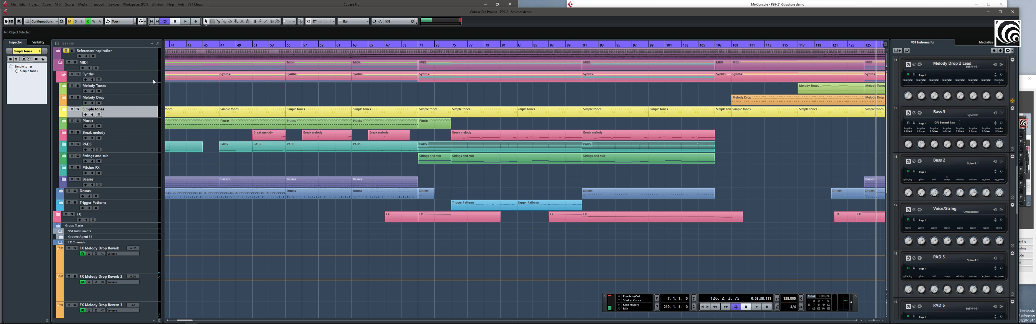
{"action": "left_click", "coordinate": [139, 75]}
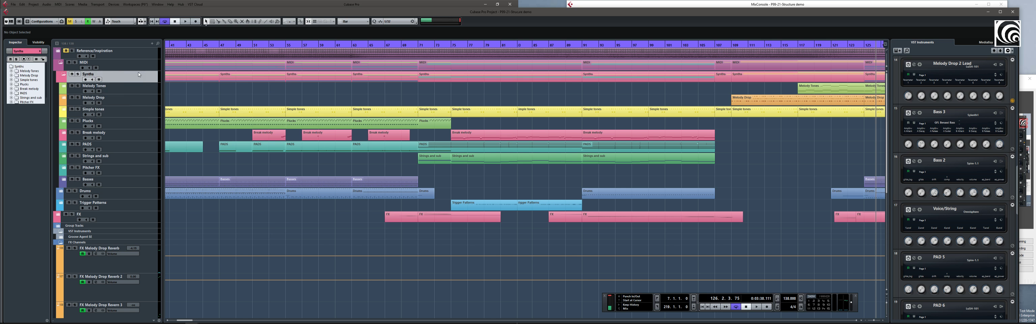
{"action": "left_click", "coordinate": [62, 75]}
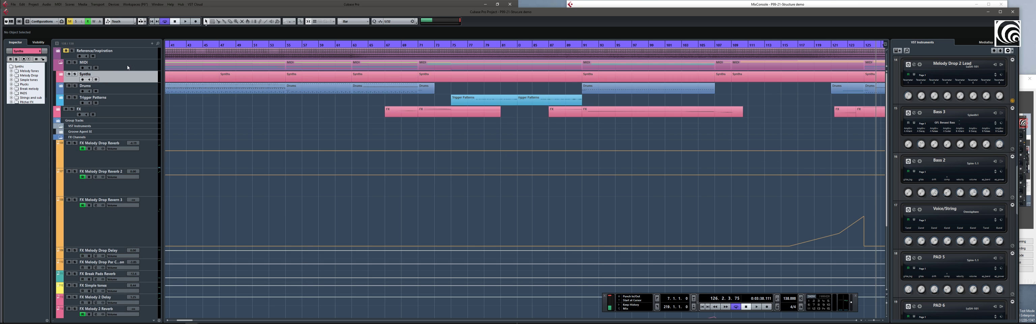
{"action": "left_click", "coordinate": [127, 89]}
{"action": "left_click", "coordinate": [123, 114]}
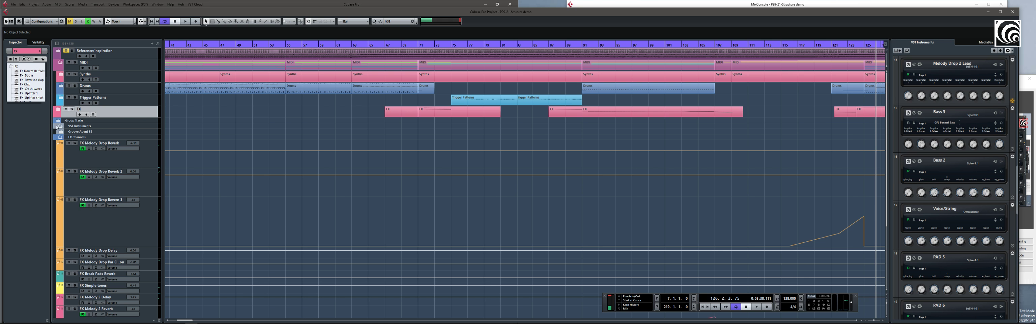
Collapse the FX Channels folder, expand Group Tracks and go through the Leads, Bass, Kick and Drums groups.
{"action": "left_click", "coordinate": [60, 138]}
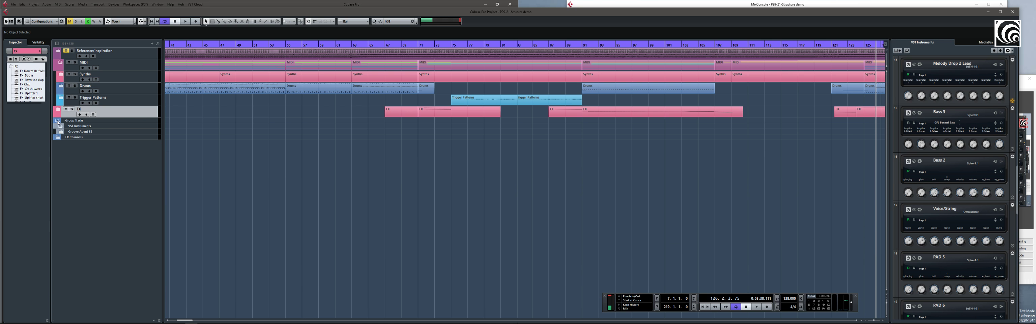
{"action": "left_click", "coordinate": [58, 120]}
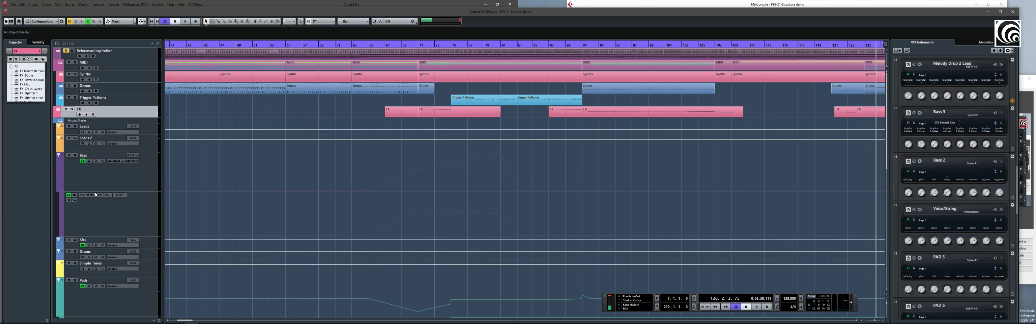
{"action": "left_click", "coordinate": [149, 129]}
{"action": "left_click", "coordinate": [130, 175]}
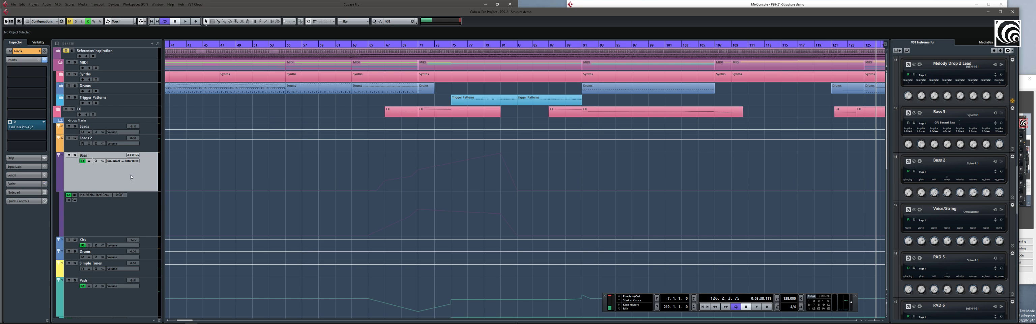
{"action": "left_click", "coordinate": [149, 246]}
{"action": "left_click", "coordinate": [157, 255]}
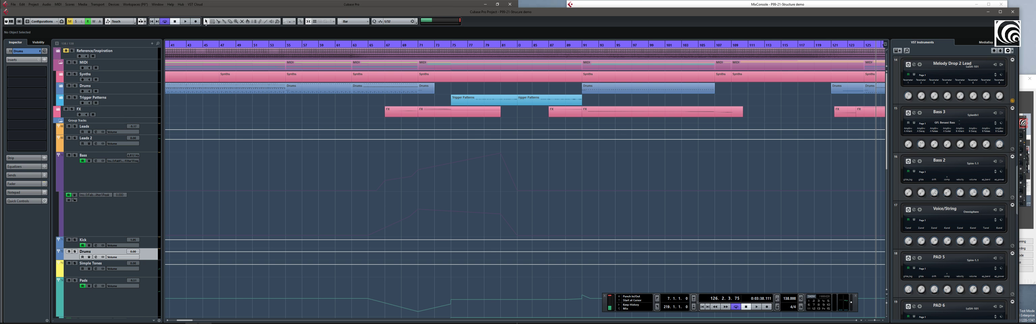
Expand the Synths folder again and move the project cursor to the arrangement's start at bar 7.
{"action": "mouse_move", "coordinate": [205, 323]}
{"action": "left_click", "coordinate": [62, 76]}
{"action": "left_click_drag", "start_coordinate": [186, 321], "coordinate": [175, 321]}
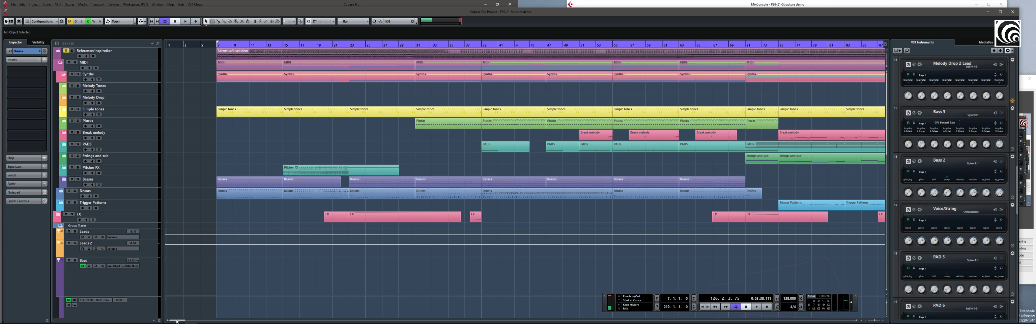
{"action": "scroll", "coordinate": [178, 320], "scroll_direction": "right", "scroll_amount": 1}
{"action": "scroll", "coordinate": [178, 320], "scroll_direction": "left", "scroll_amount": 1}
{"action": "scroll", "coordinate": [178, 320], "scroll_direction": "right", "scroll_amount": 2}
{"action": "scroll", "coordinate": [179, 320], "scroll_direction": "left", "scroll_amount": 1}
{"action": "left_click_drag", "start_coordinate": [179, 320], "coordinate": [177, 319]}
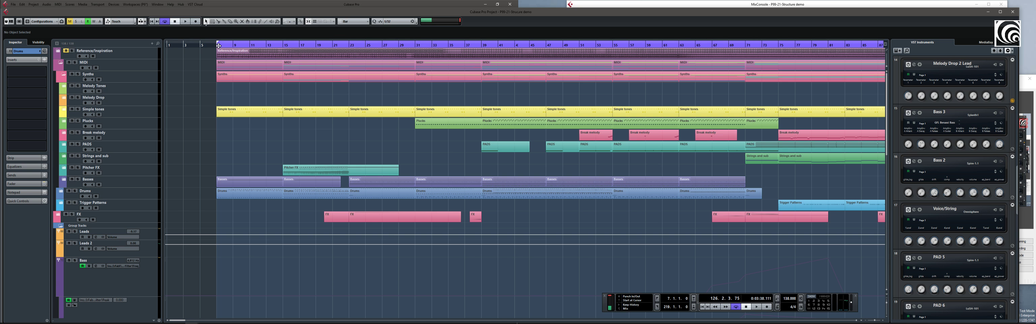
{"action": "key", "text": "KP_1"}
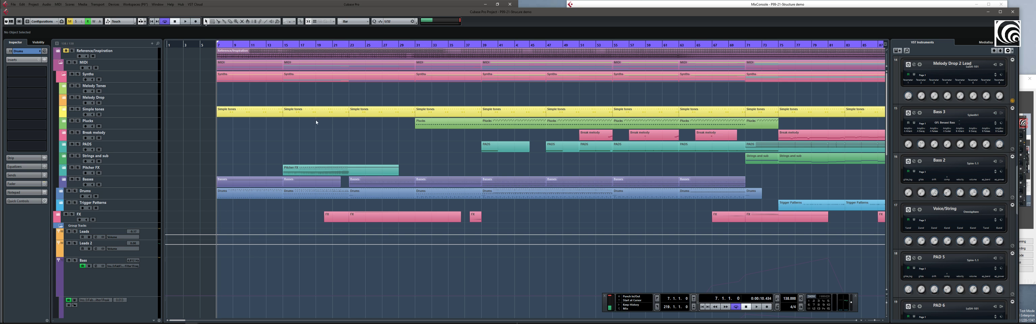
Step the project cursor through the section starts at bars 15, 31, 51, 67 and 71.
{"action": "left_click", "coordinate": [283, 43]}
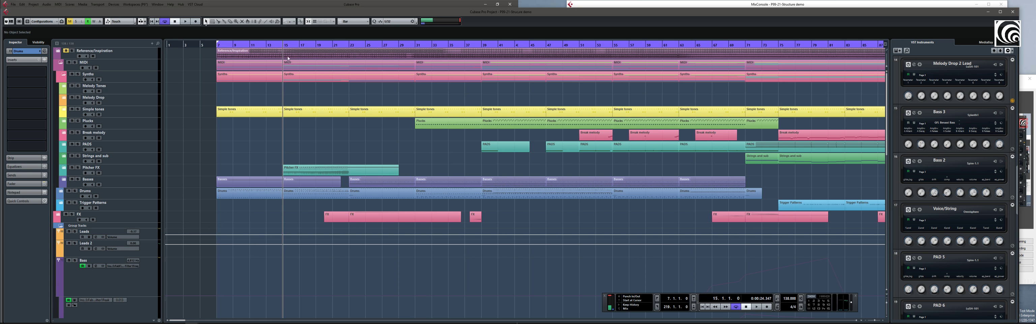
{"action": "left_click_drag", "start_coordinate": [178, 320], "coordinate": [184, 321]}
{"action": "left_click", "coordinate": [221, 45]}
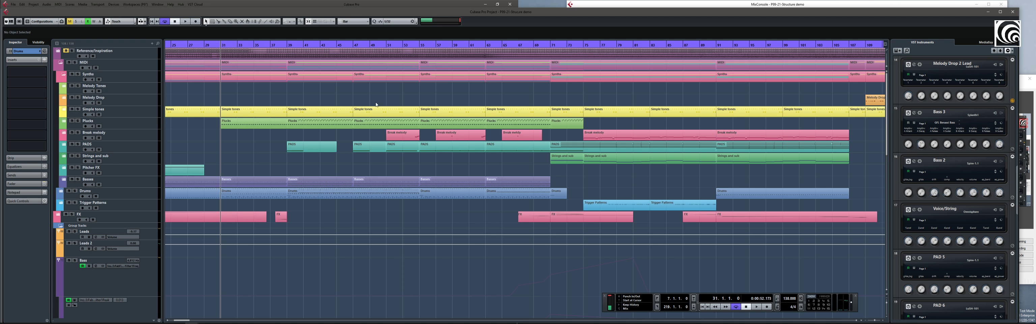
{"action": "left_click", "coordinate": [386, 46]}
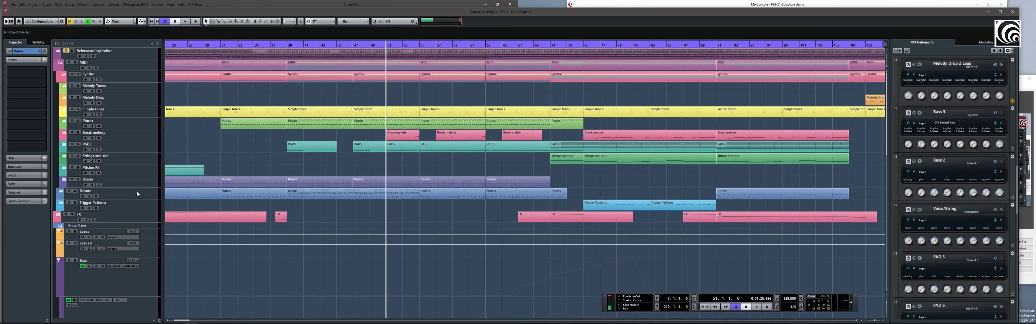
{"action": "left_click_drag", "start_coordinate": [180, 321], "coordinate": [186, 321]}
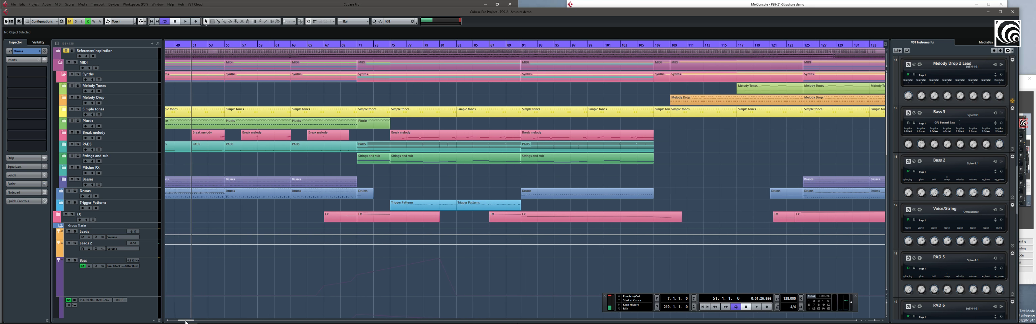
{"action": "left_click", "coordinate": [323, 46]}
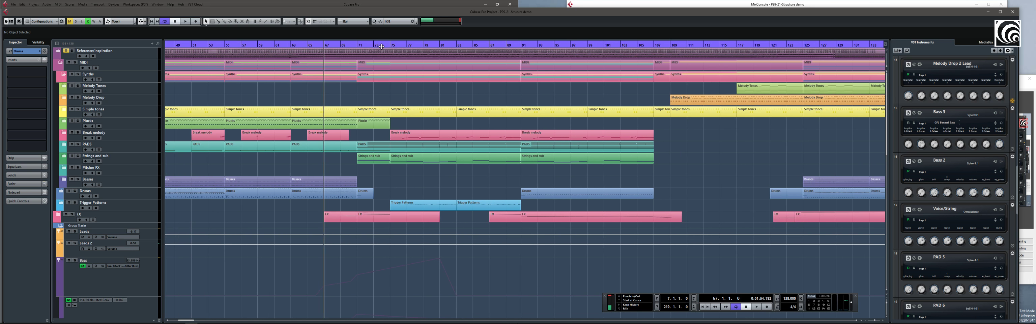
{"action": "left_click", "coordinate": [357, 46]}
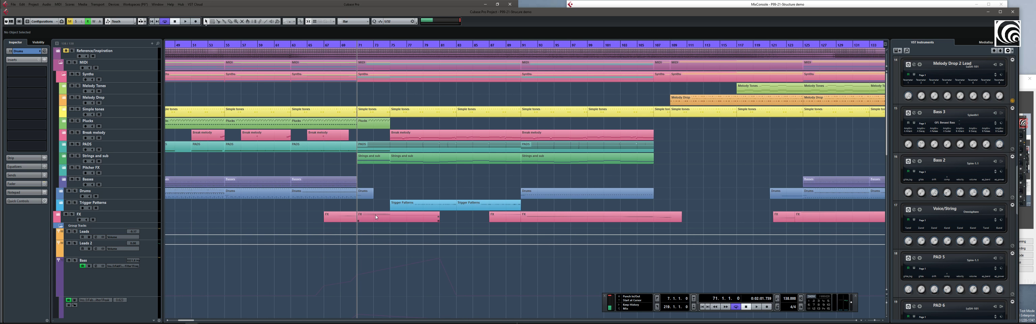
Collapse the Group Tracks folder and move the project cursor to the section starts at bars 91 and 107.
{"action": "left_click_drag", "start_coordinate": [181, 321], "coordinate": [184, 322]}
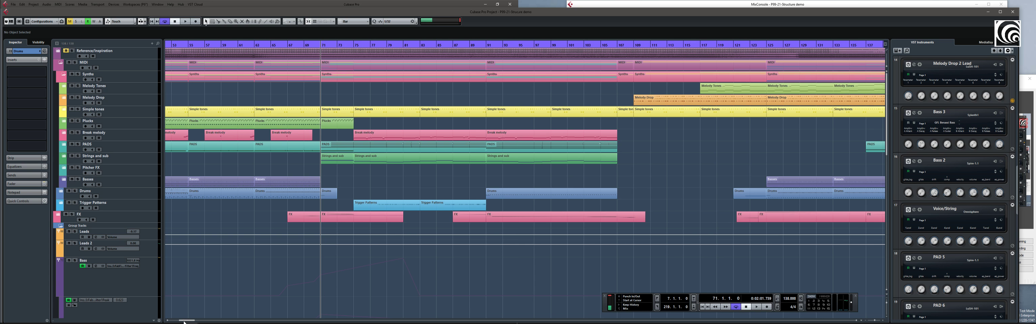
{"action": "left_click", "coordinate": [61, 227]}
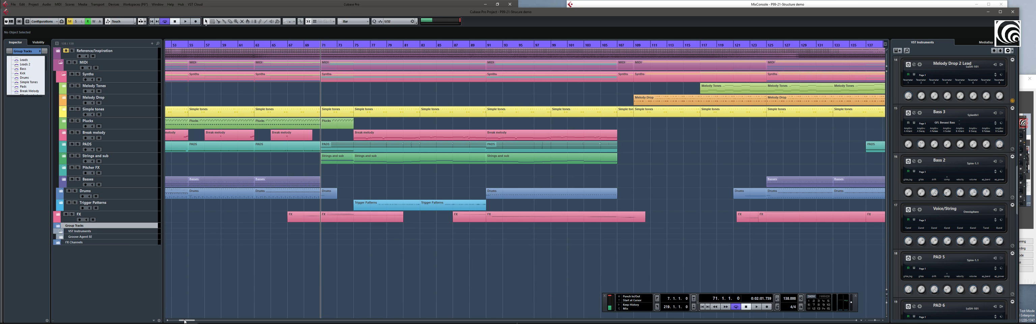
{"action": "left_click_drag", "start_coordinate": [185, 321], "coordinate": [191, 320]}
{"action": "left_click", "coordinate": [227, 47]}
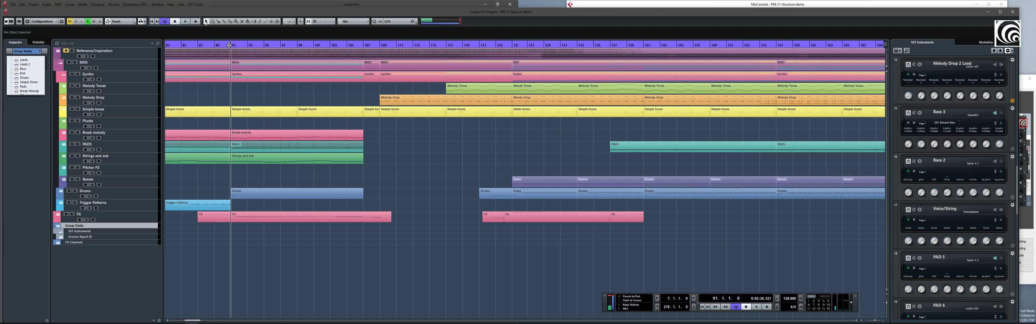
{"action": "left_click", "coordinate": [366, 42]}
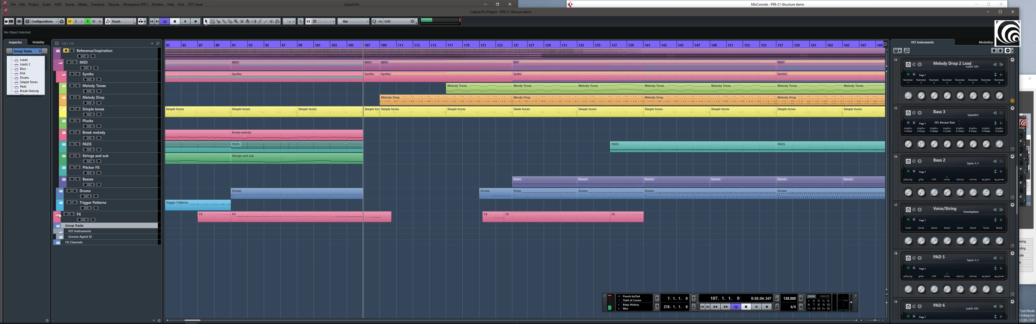
Increase the height of the FX folder track so its clips show larger in the arrangement.
{"action": "left_click", "coordinate": [60, 215]}
{"action": "left_click", "coordinate": [60, 214]}
{"action": "left_click_drag", "start_coordinate": [138, 223], "coordinate": [143, 239]}
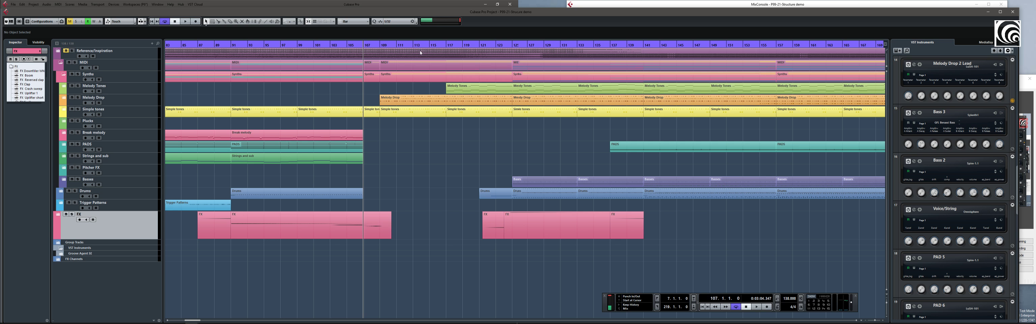
Step the project cursor through the section starts at bars 117, 125, 137 and 173.
{"action": "left_click", "coordinate": [443, 45]}
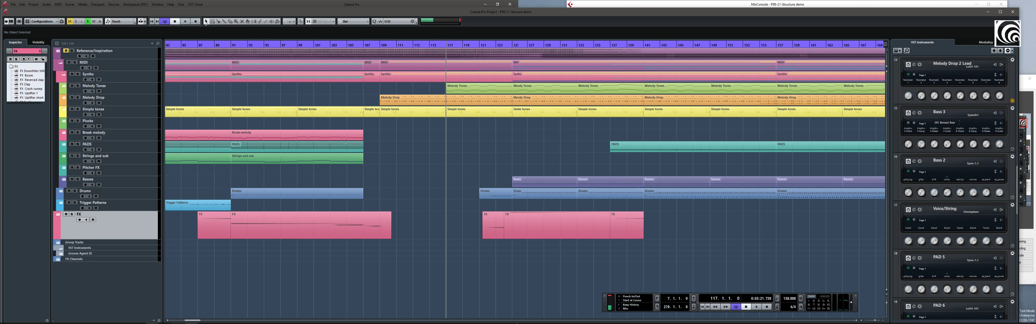
{"action": "left_click_drag", "start_coordinate": [194, 320], "coordinate": [199, 321]}
{"action": "left_click", "coordinate": [268, 61]}
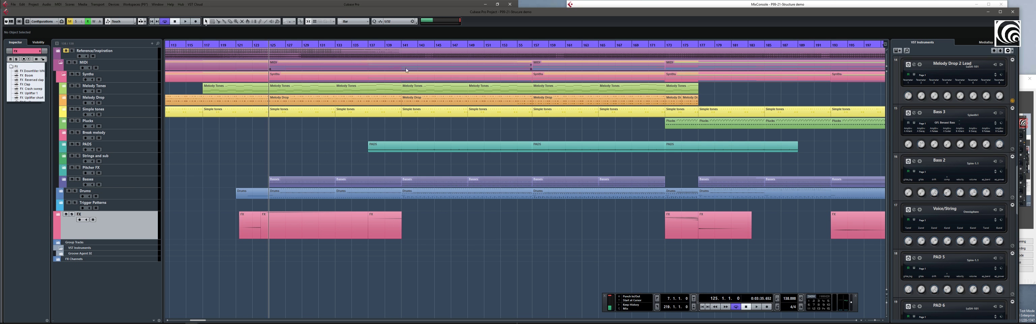
{"action": "left_click", "coordinate": [364, 46]}
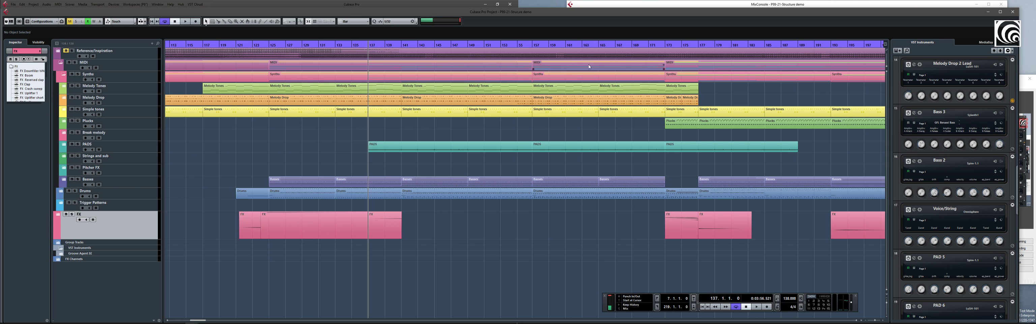
{"action": "left_click", "coordinate": [665, 46]}
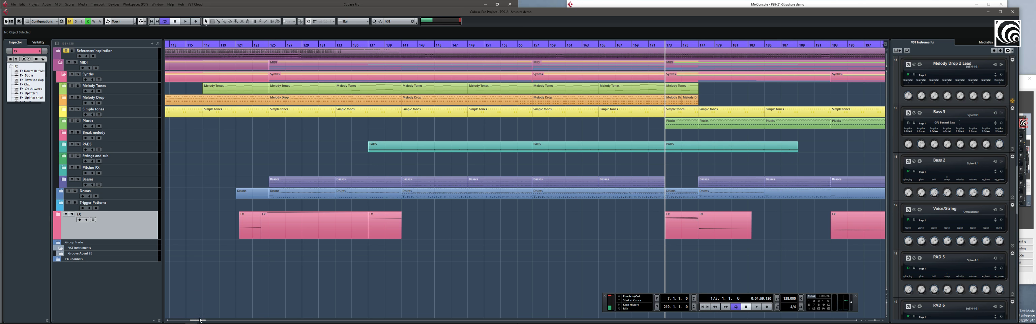
Look over the arrangement's ending after bar 173 and switch to the OBS window.
{"action": "left_click_drag", "start_coordinate": [200, 320], "coordinate": [211, 320]}
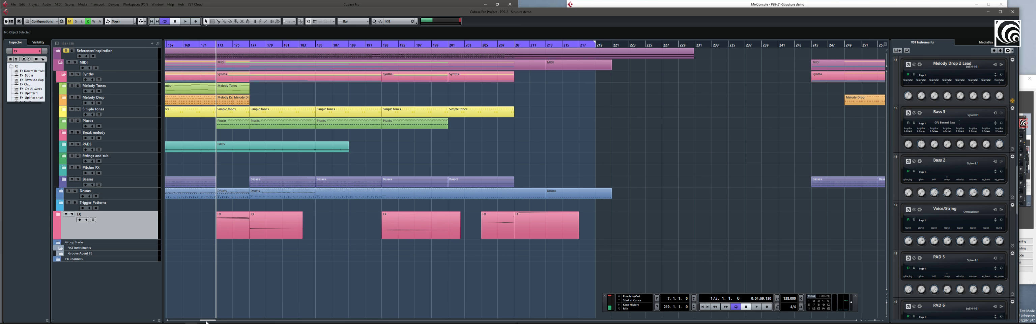
{"action": "mouse_move", "coordinate": [207, 321]}
{"action": "left_mouse_down"}
{"action": "mouse_move", "coordinate": [220, 320]}
{"action": "mouse_move", "coordinate": [204, 320]}
{"action": "left_mouse_up"}
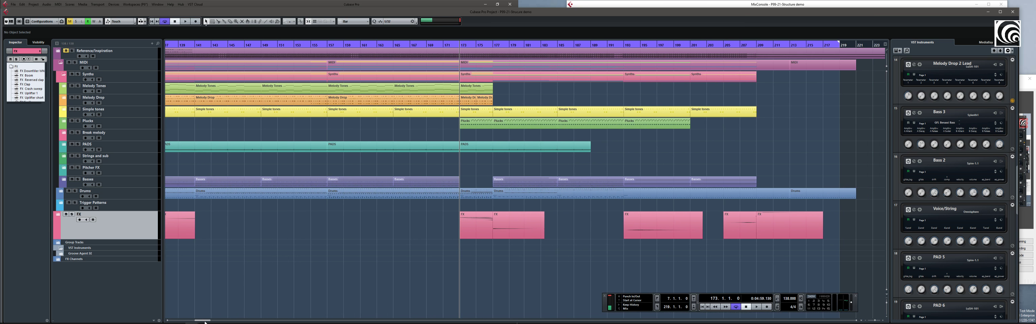
{"action": "left_click", "coordinate": [1026, 225]}
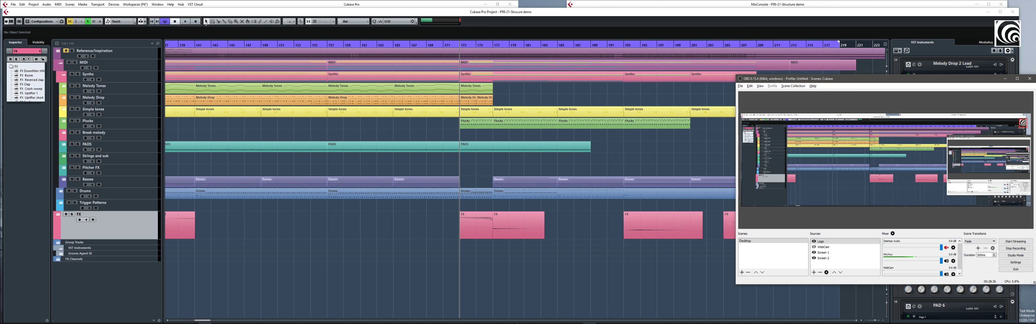